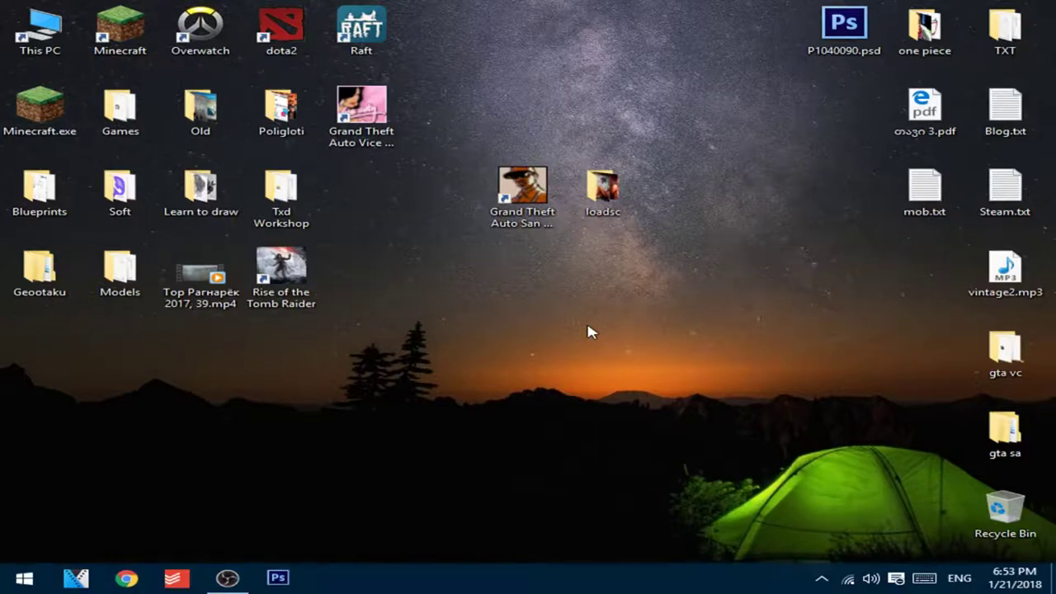
# Launch txdworkshop.exe from the Txd Workshop desktop folder and move its window to uncover the desktop icons
pyautogui.doubleClick(288, 194)
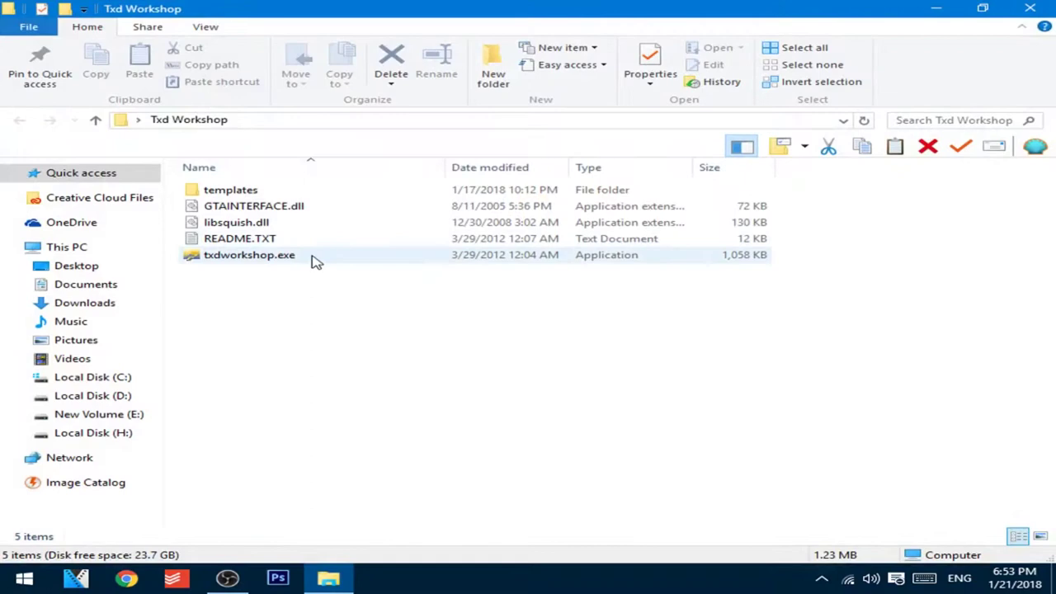
pyautogui.doubleClick(314, 256)
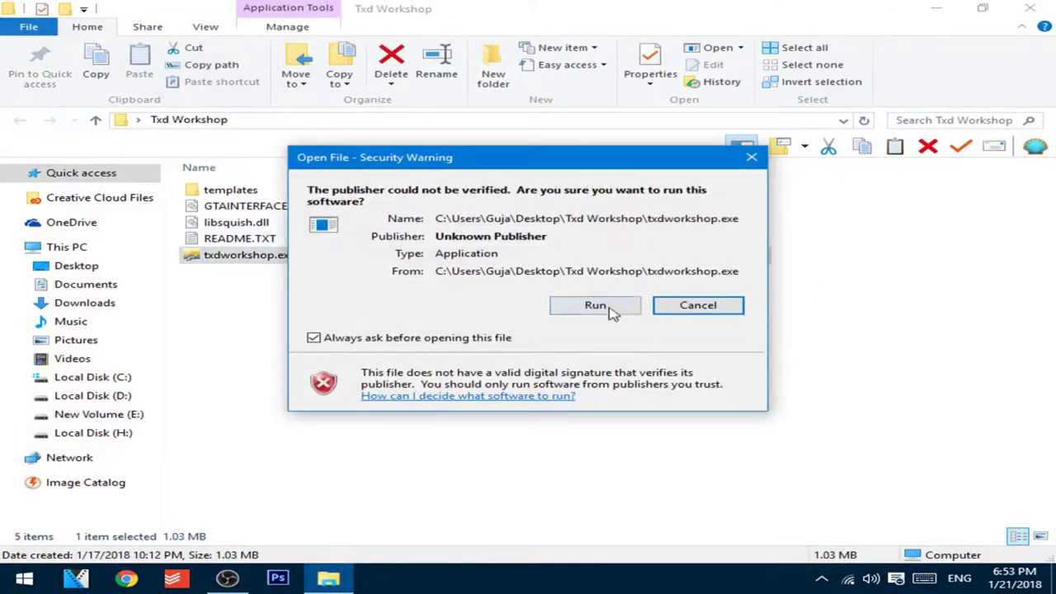
pyautogui.click(594, 305)
pyautogui.moveTo(481, 165); pyautogui.dragTo(531, 259)
pyautogui.click(602, 190)
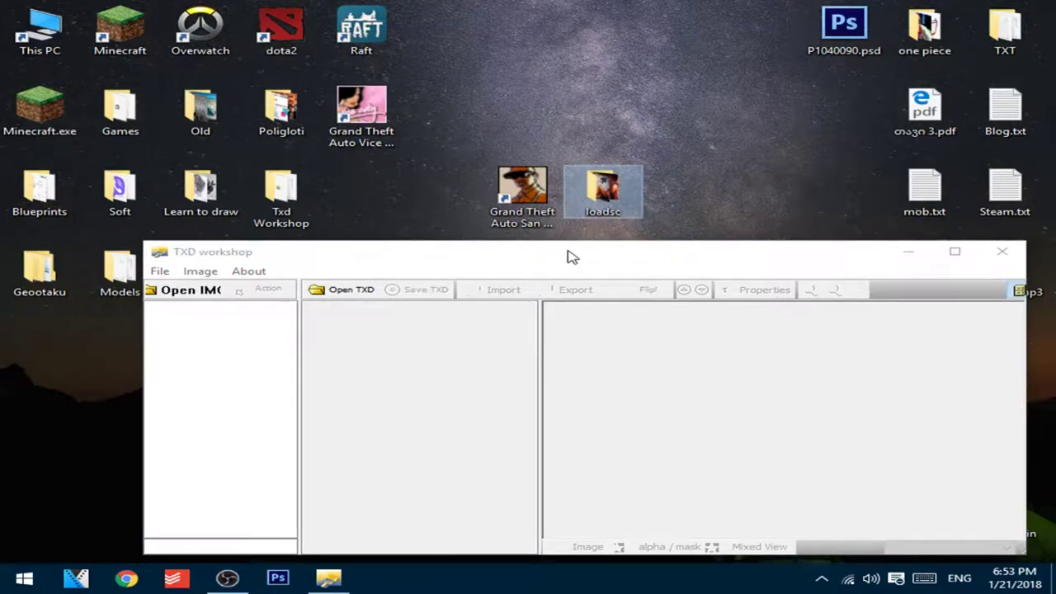
pyautogui.moveTo(572, 258); pyautogui.dragTo(564, 222)
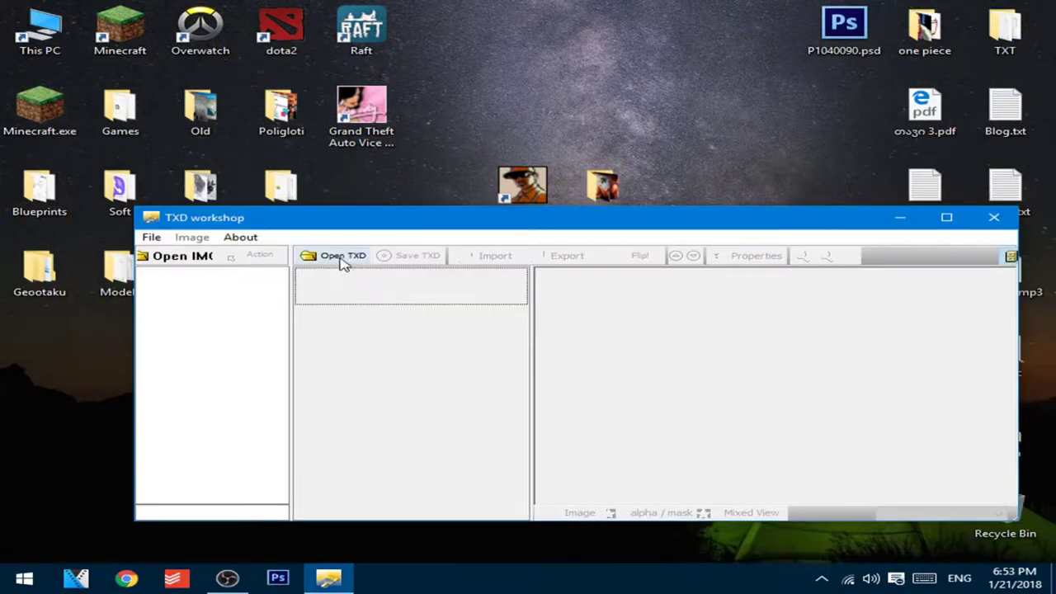
# Open LOADSCS.txd from the models\txd folder of the Grand Theft Auto San Andreas installation
pyautogui.click(341, 257)
pyautogui.doubleClick(422, 254)
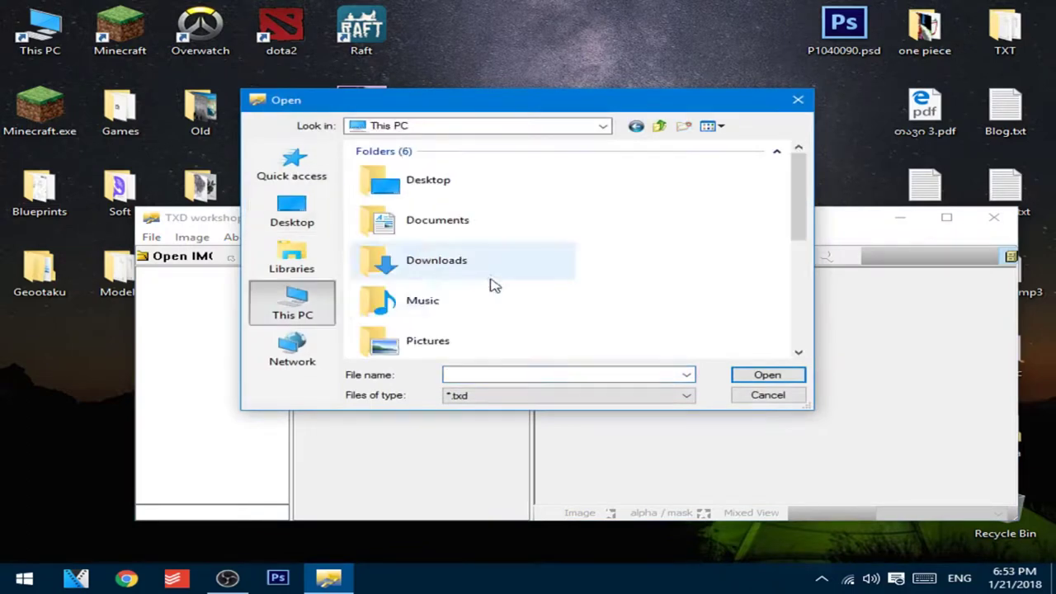
pyautogui.scroll(-5, 503, 313)
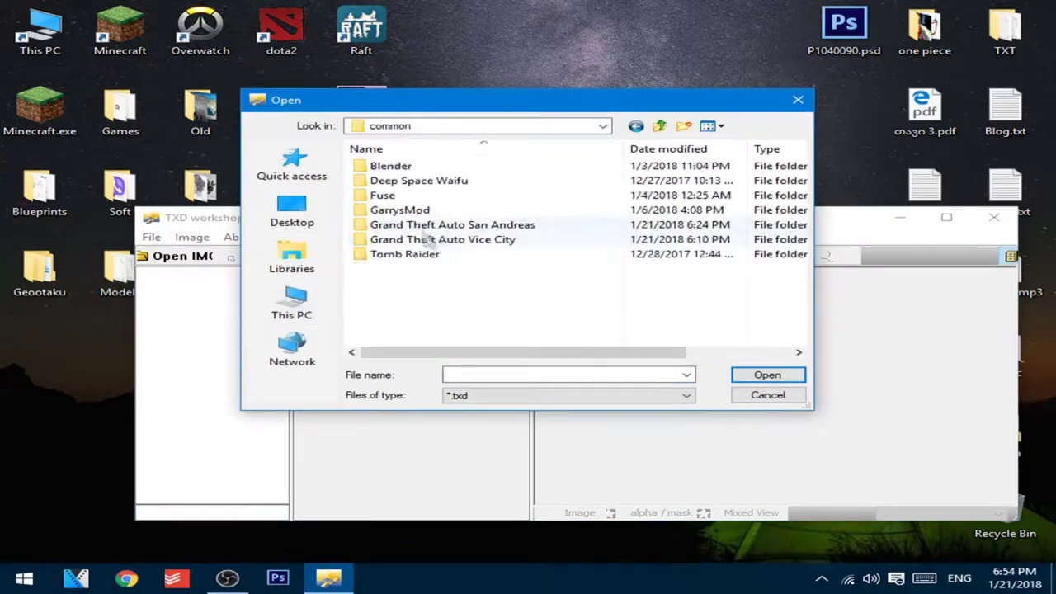
pyautogui.doubleClick(429, 224)
pyautogui.doubleClick(429, 224)
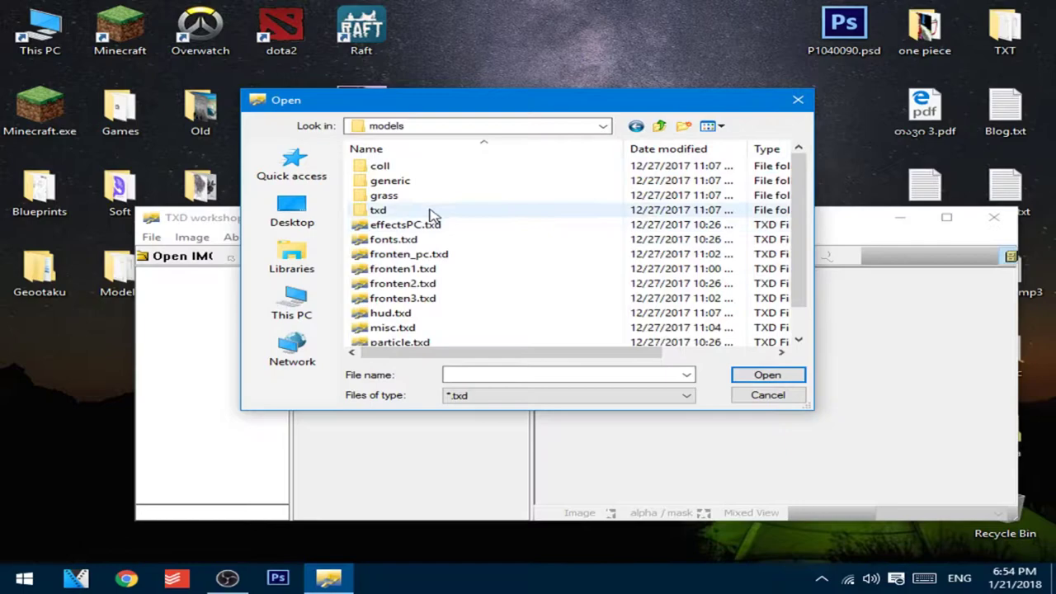
pyautogui.doubleClick(431, 211)
pyautogui.scroll(-10, 445, 330)
pyautogui.click(447, 329)
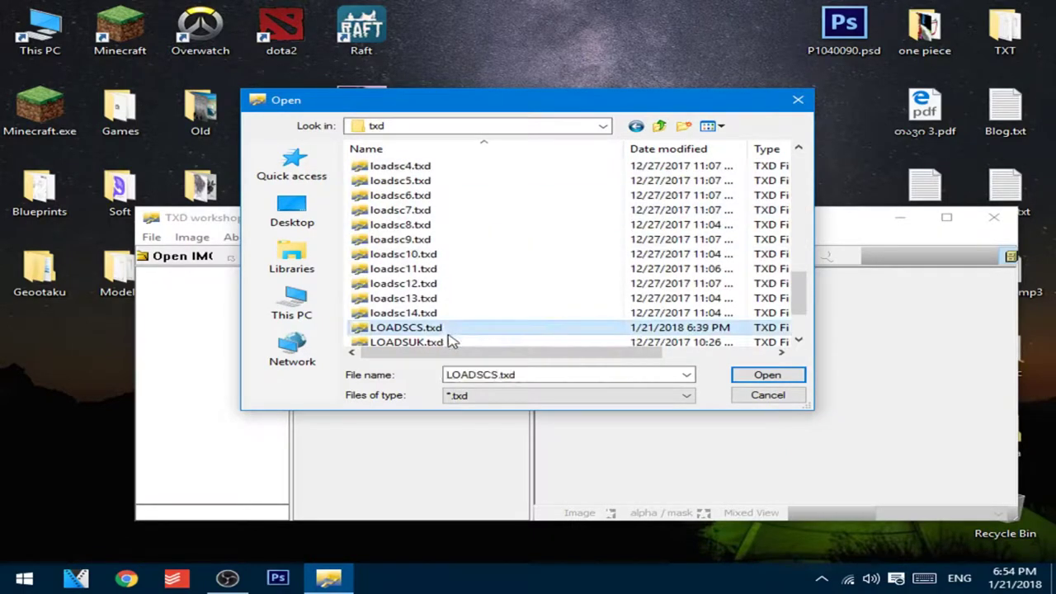
pyautogui.click(750, 375)
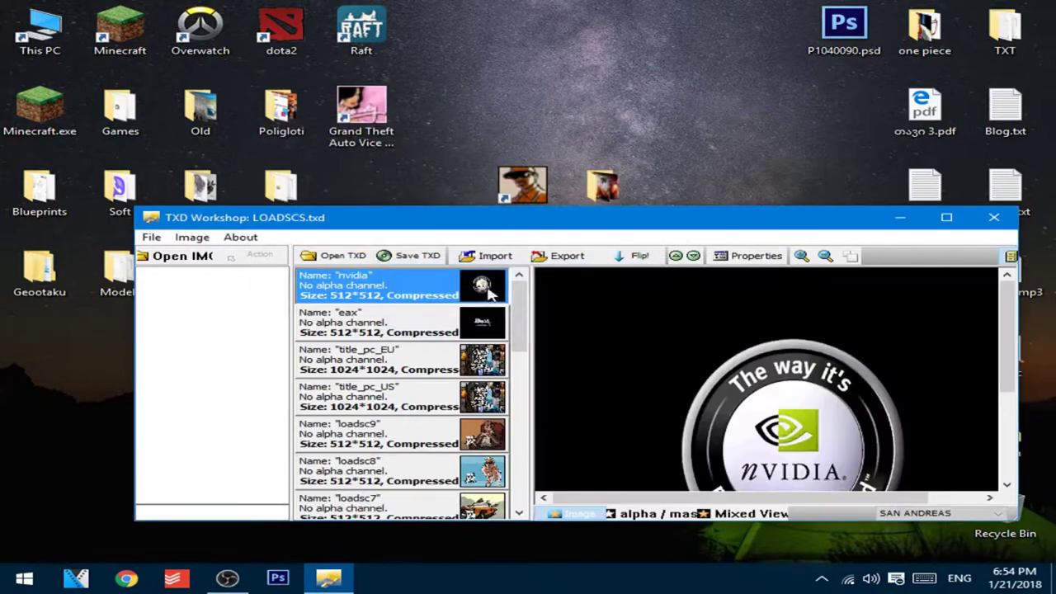
# Examine the loading-screen textures in LOADSCS.txd, previewing loadsc9
pyautogui.scroll(-3, 495, 346)
pyautogui.scroll(3, 490, 388)
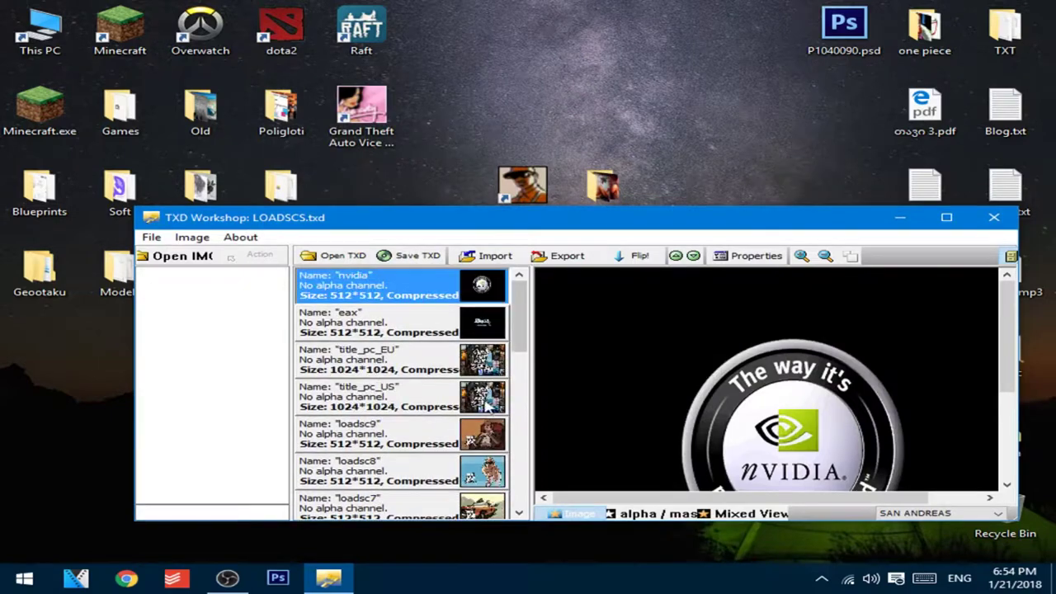
pyautogui.click(482, 443)
pyautogui.scroll(-5, 495, 388)
pyautogui.scroll(3, 511, 330)
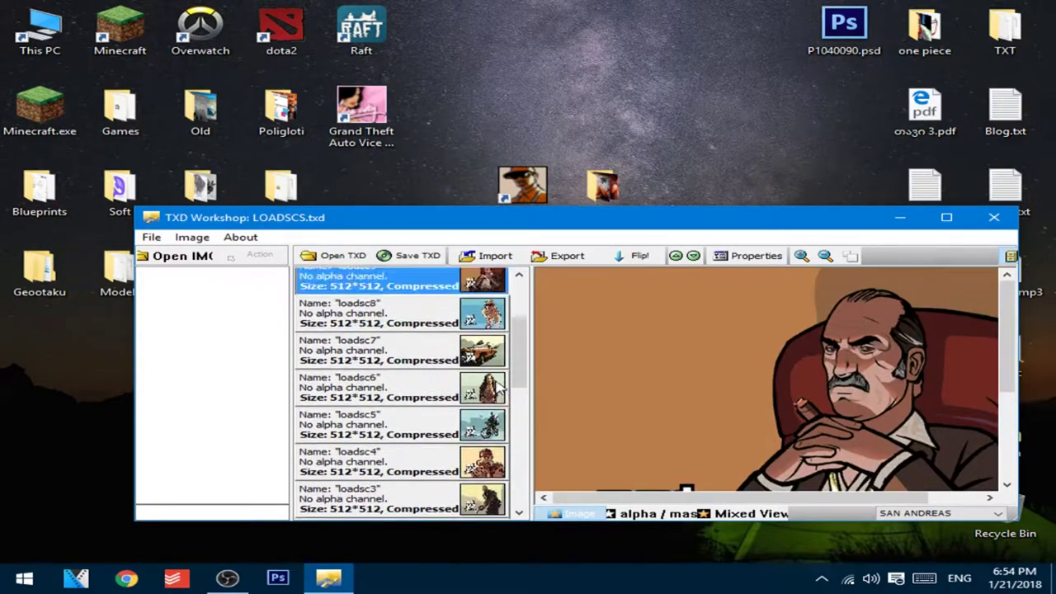
pyautogui.scroll(-5, 491, 379)
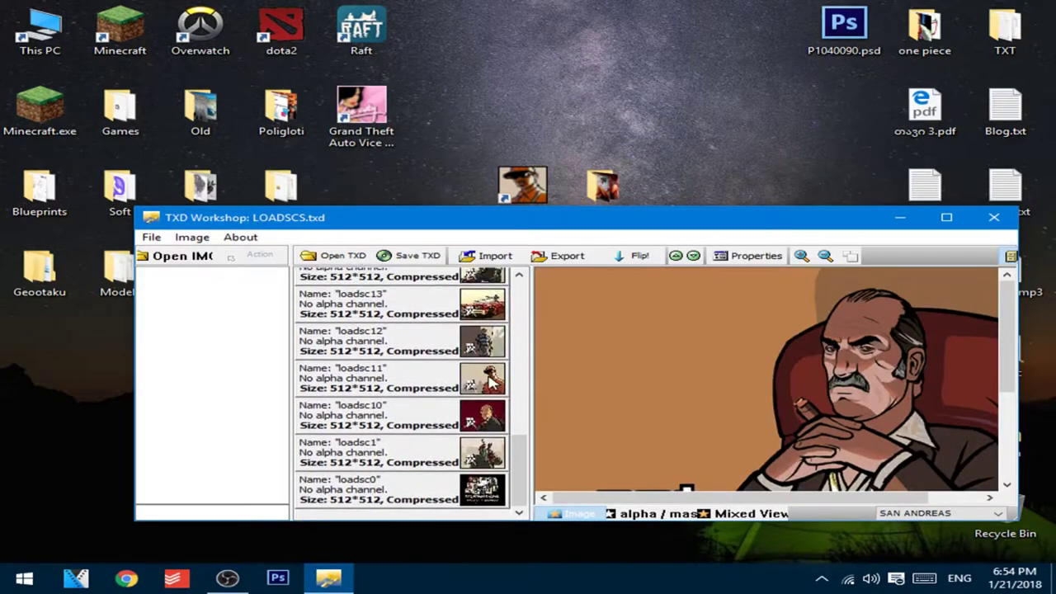
pyautogui.scroll(5, 487, 396)
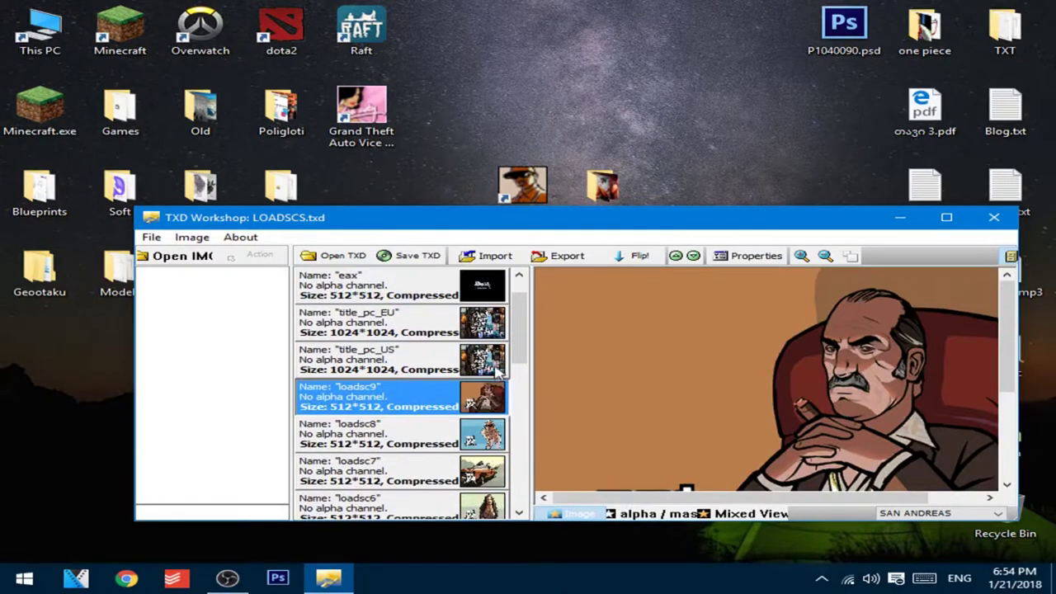
# Create a new folder named "opr files" on the desktop
pyautogui.rightClick(460, 139)
pyautogui.moveTo(373, 281)
pyautogui.click(479, 281)
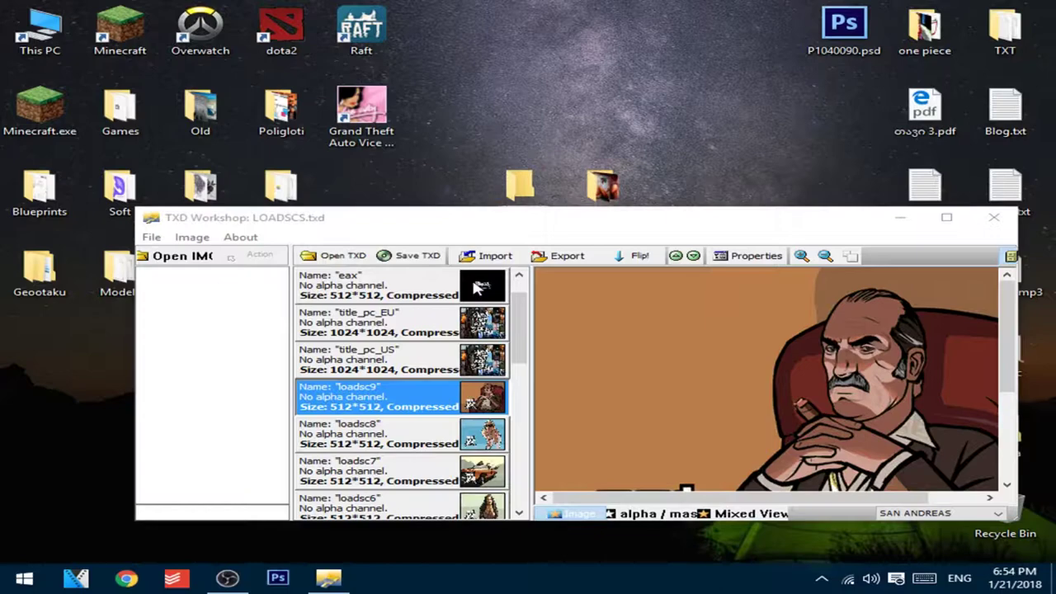
# Export the loadsc9 texture as a BMP to the opr files folder on the desktop and select the loadsc8 texture
pyautogui.click(493, 398)
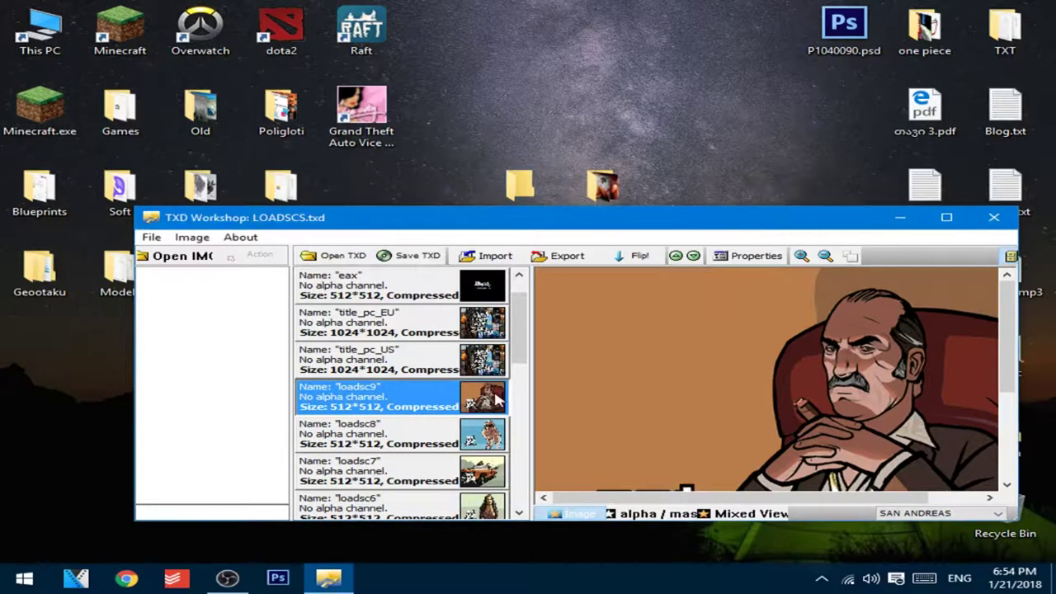
pyautogui.click(547, 256)
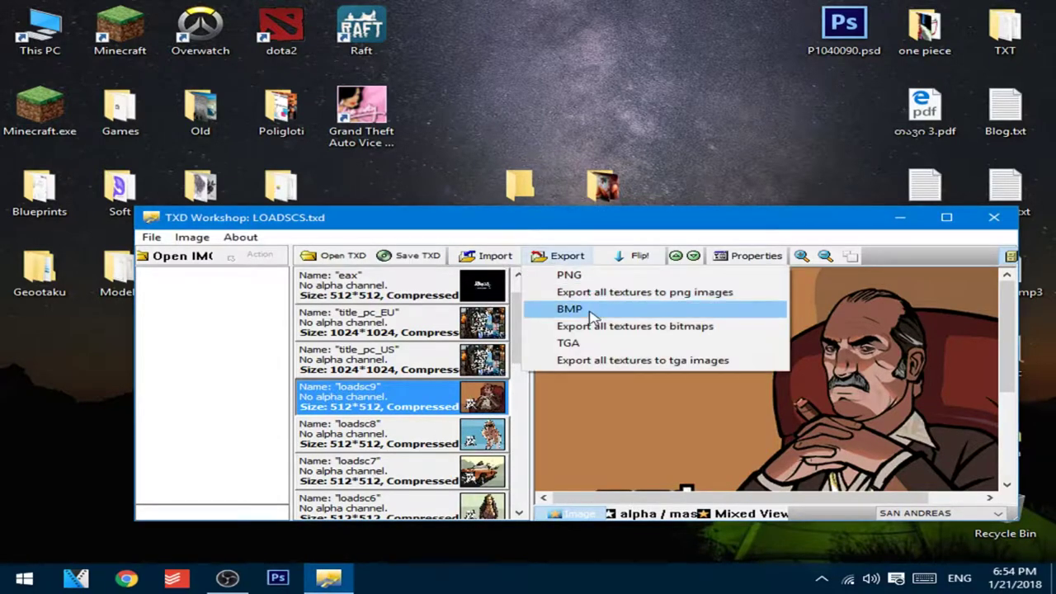
pyautogui.click(577, 306)
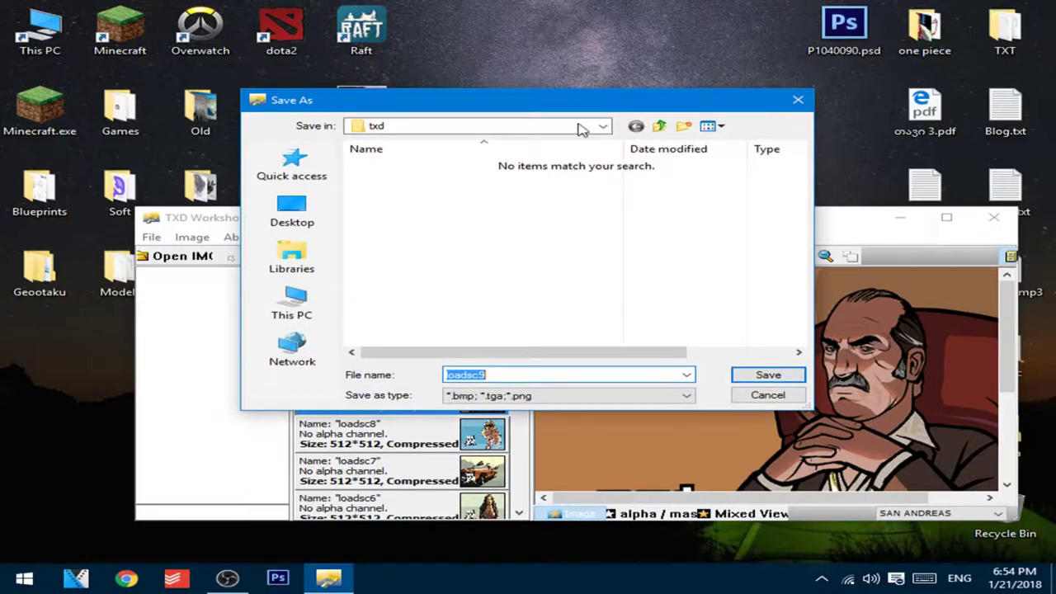
pyautogui.click(292, 211)
pyautogui.scroll(-6, 502, 264)
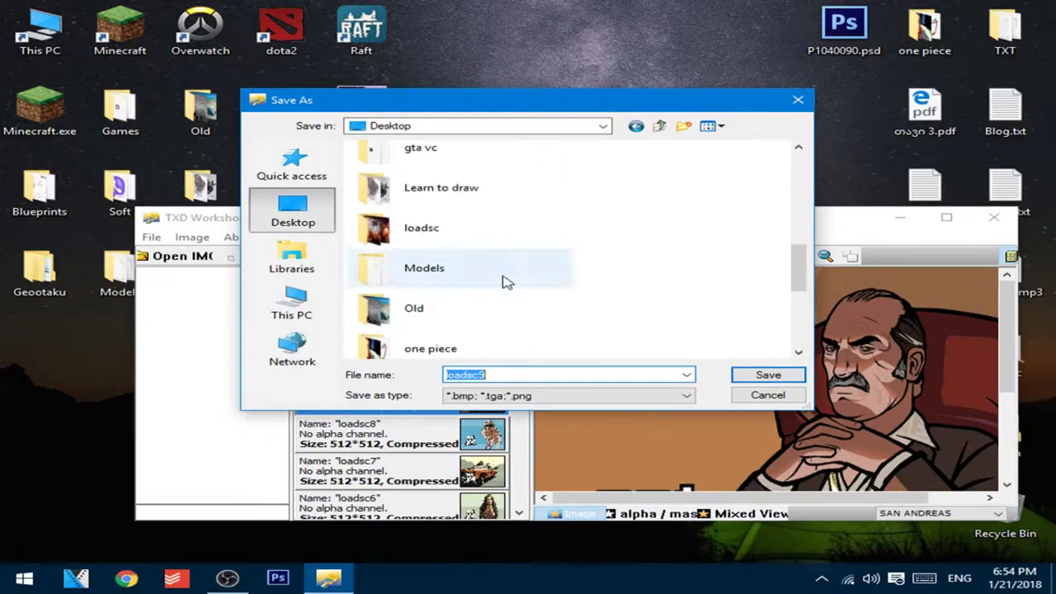
pyautogui.doubleClick(455, 297)
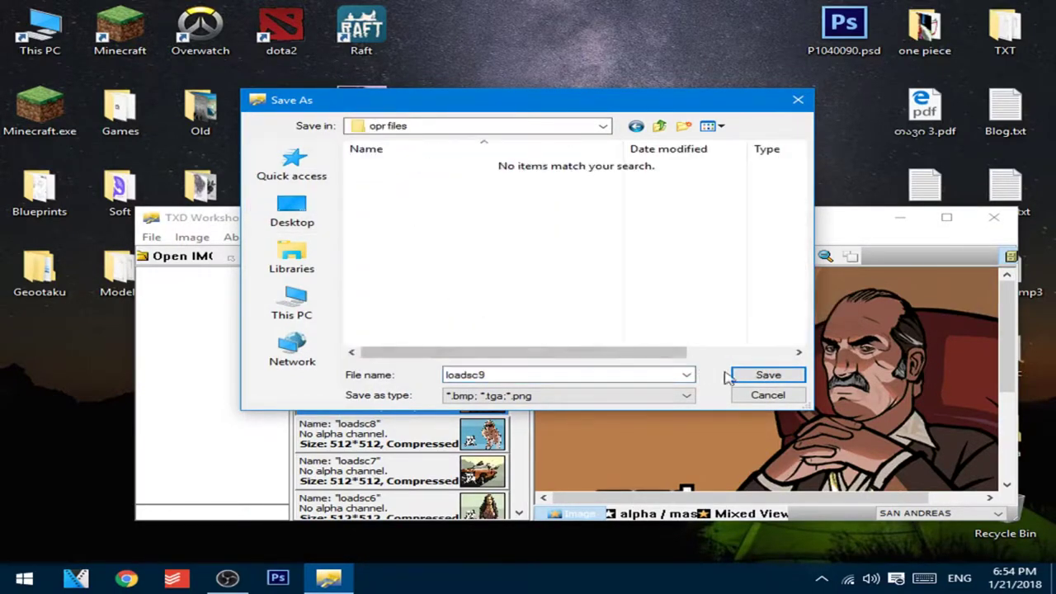
pyautogui.click(767, 376)
pyautogui.click(453, 436)
pyautogui.click(485, 256)
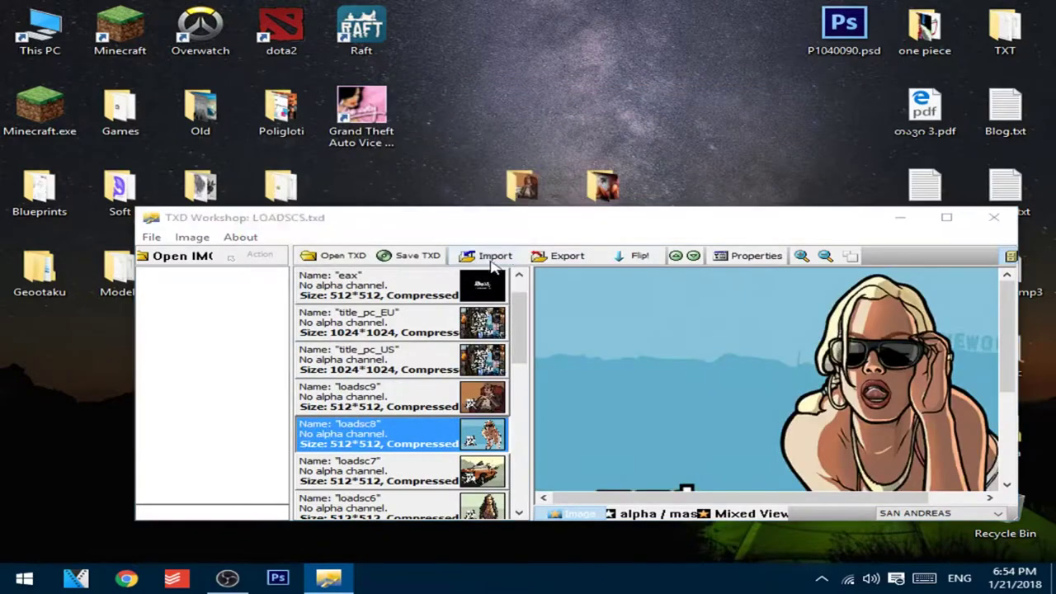
pyautogui.click(738, 375)
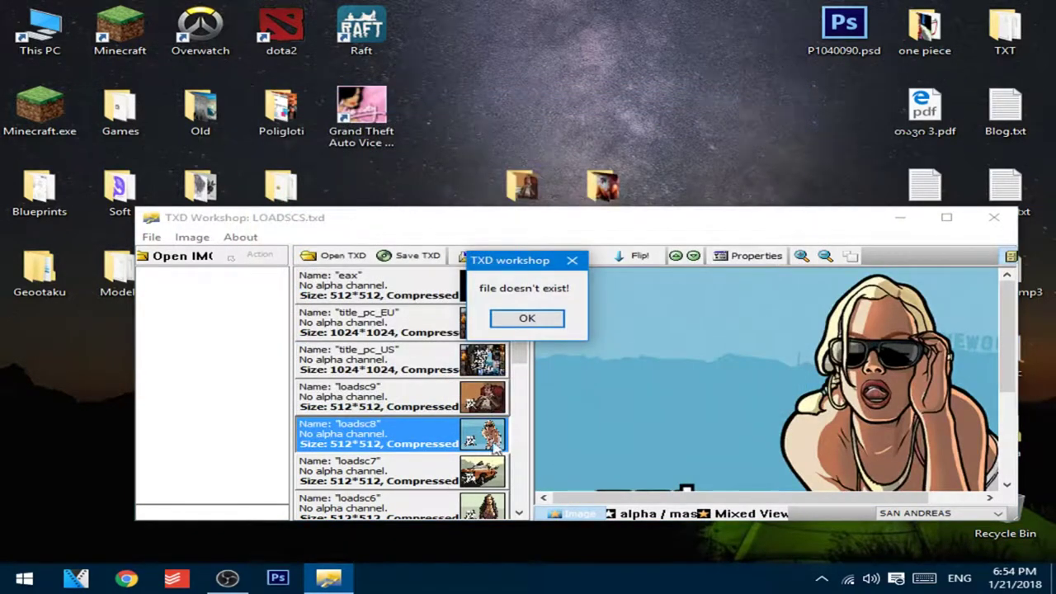
pyautogui.click(526, 318)
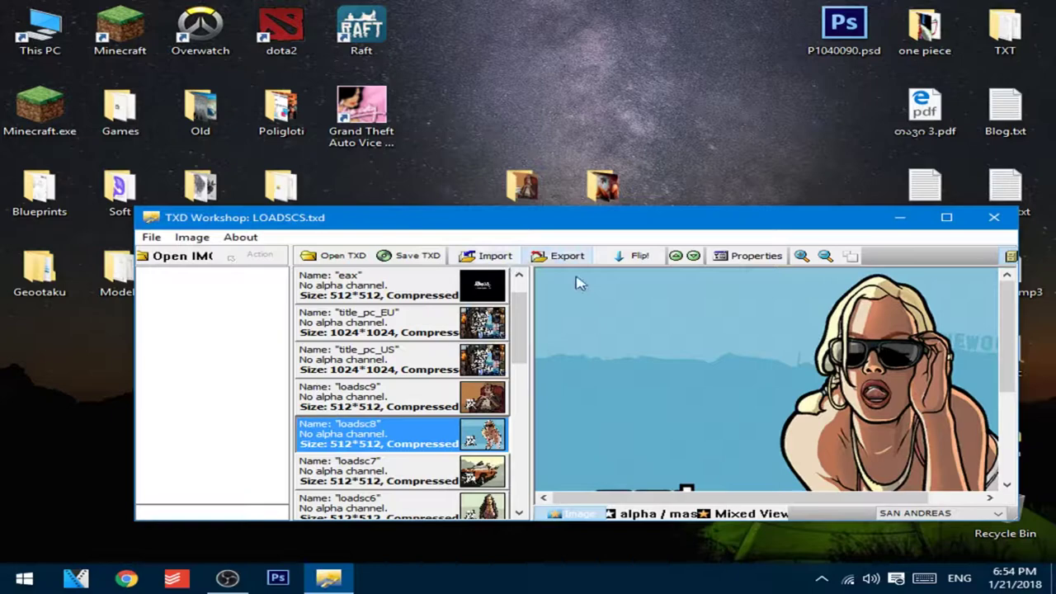
# Export the loadsc8 and loadsc7 textures as BMP images to the opr files folder
pyautogui.click(567, 256)
pyautogui.click(566, 306)
pyautogui.click(734, 377)
pyautogui.scroll(-4, 523, 436)
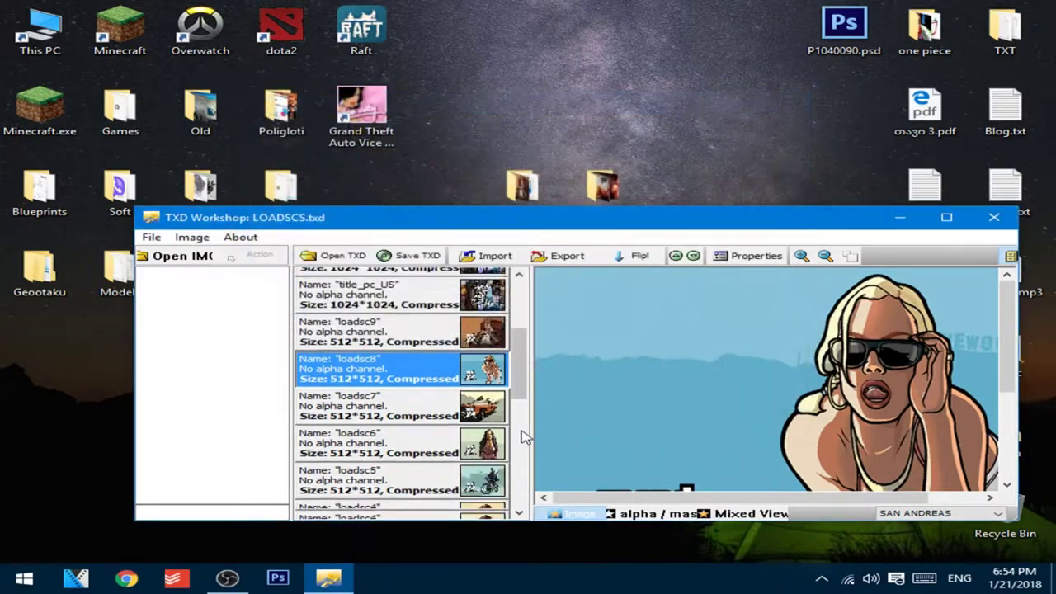
pyautogui.scroll(2, 521, 396)
pyautogui.click(455, 359)
pyautogui.click(567, 255)
pyautogui.click(575, 310)
pyautogui.click(747, 374)
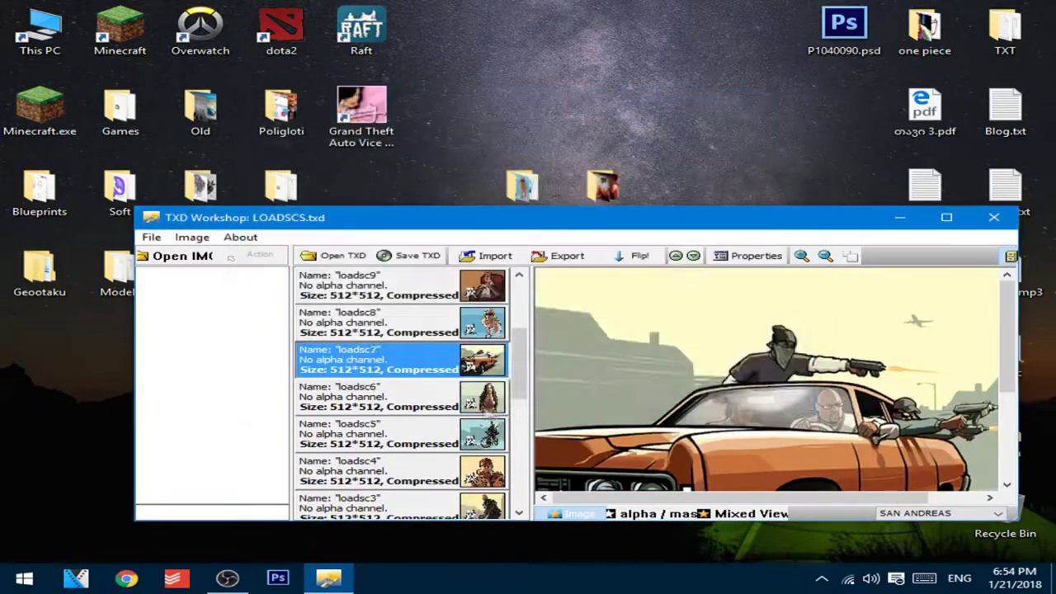
# Export the loadsc6, loadsc5 and loadsc4 textures as BMP images to the opr files folder
pyautogui.click(455, 396)
pyautogui.click(567, 256)
pyautogui.click(575, 308)
pyautogui.click(747, 374)
pyautogui.click(454, 433)
pyautogui.click(567, 255)
pyautogui.click(575, 309)
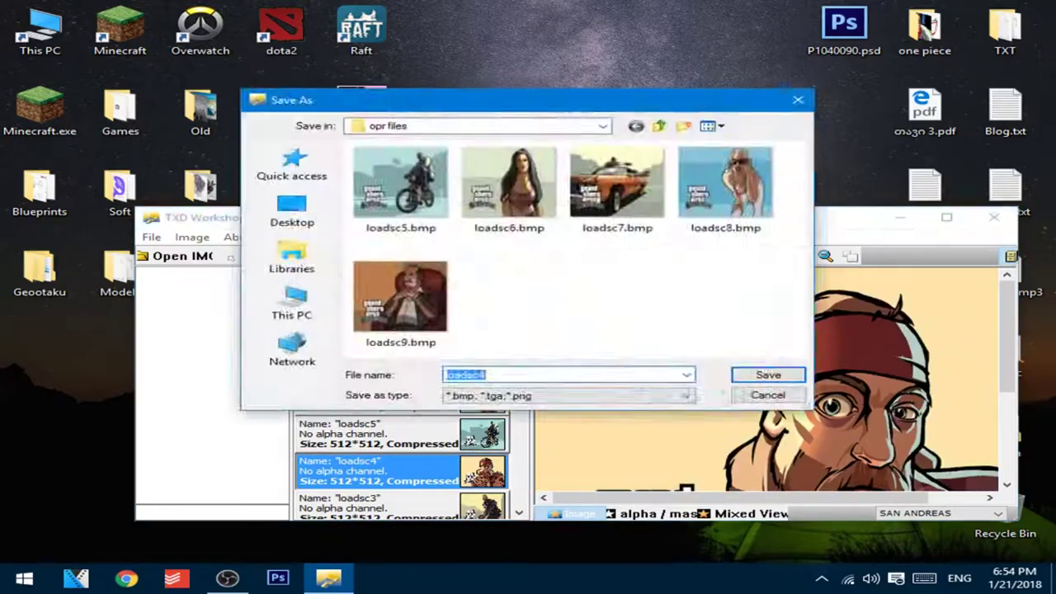
pyautogui.click(747, 375)
# Export the loadsc3 and loadsc2 textures as BMP images to the opr files folder
pyautogui.click(454, 505)
pyautogui.click(553, 257)
pyautogui.click(575, 308)
pyautogui.click(748, 375)
pyautogui.scroll(-1, 454, 396)
pyautogui.click(454, 396)
pyautogui.click(553, 260)
pyautogui.click(575, 308)
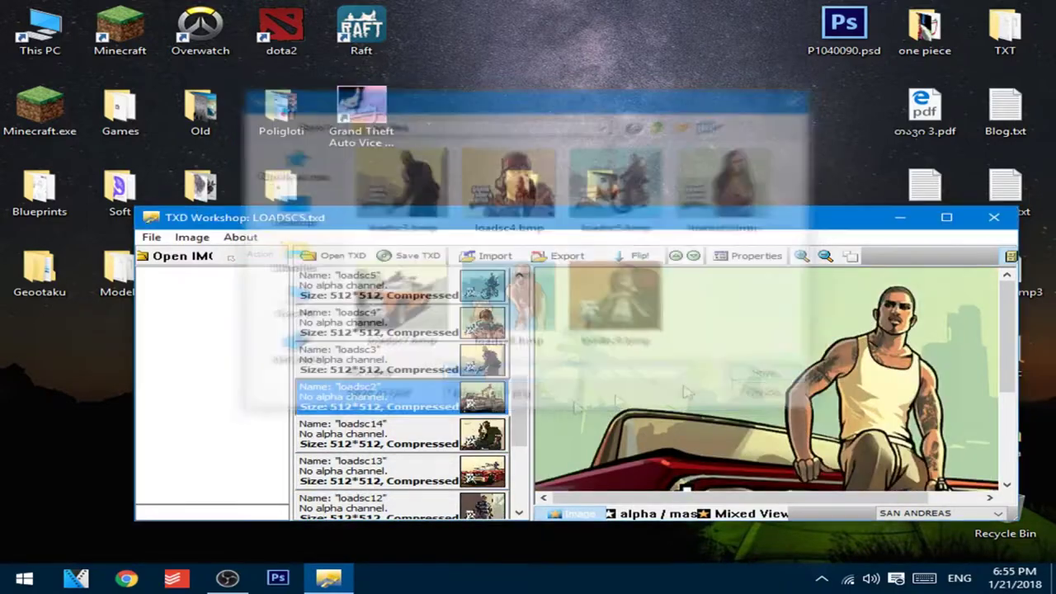
pyautogui.click(748, 374)
# Export the loadsc14 and loadsc13 textures as BMP images to the opr files folder
pyautogui.click(455, 433)
pyautogui.click(561, 257)
pyautogui.click(589, 309)
pyautogui.click(747, 375)
pyautogui.click(455, 471)
pyautogui.click(747, 375)
# Export the loadsc12 and loadsc11 textures as BMP images to the opr files folder
pyautogui.scroll(-1, 455, 433)
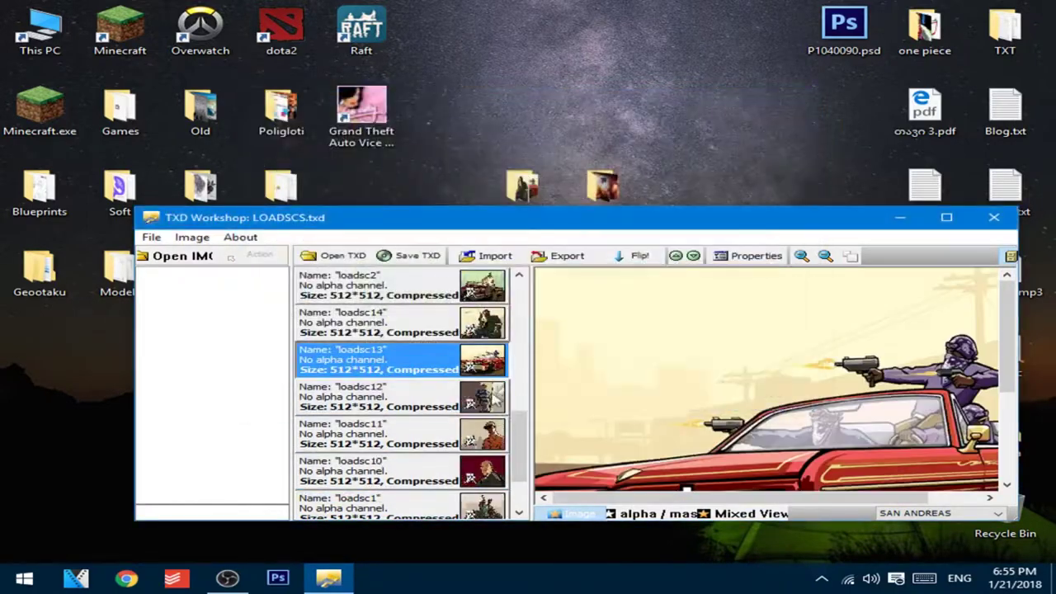
pyautogui.click(455, 396)
pyautogui.click(566, 256)
pyautogui.click(575, 309)
pyautogui.click(747, 375)
pyautogui.scroll(-1, 454, 396)
pyautogui.click(454, 360)
pyautogui.click(747, 374)
# Export the loadsc10 and loadsc1 textures as BMP images to the opr files folder
pyautogui.click(454, 396)
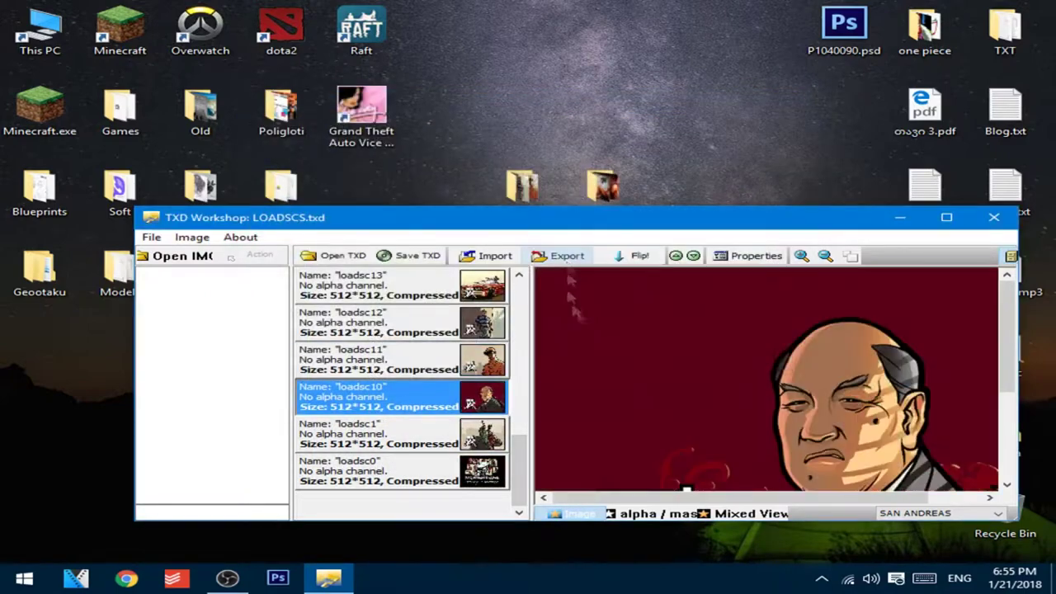
pyautogui.click(560, 256)
pyautogui.click(747, 374)
pyautogui.click(455, 433)
pyautogui.click(561, 256)
pyautogui.click(747, 375)
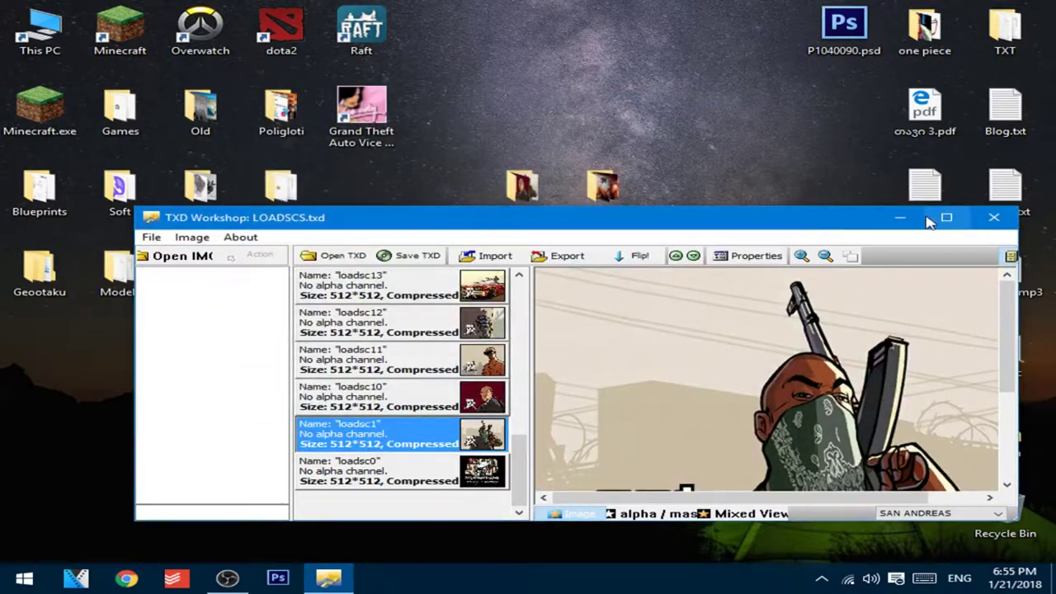
# Minimize TXD Workshop and open the opr files folder on the desktop to check the exported bitmaps
pyautogui.click(900, 218)
pyautogui.doubleClick(522, 188)
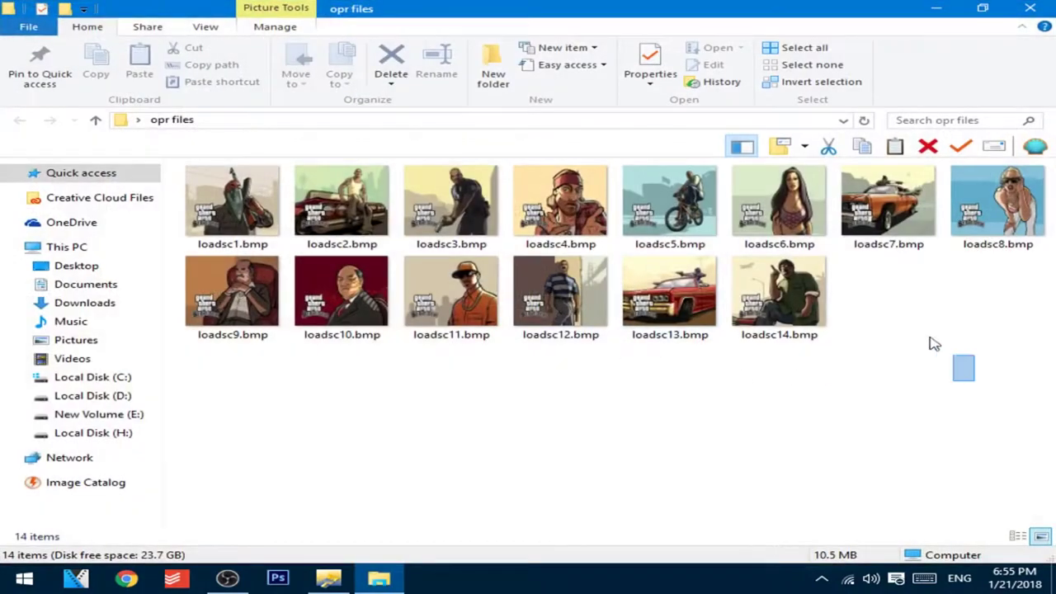
pyautogui.moveTo(934, 344); pyautogui.dragTo(175, 157)
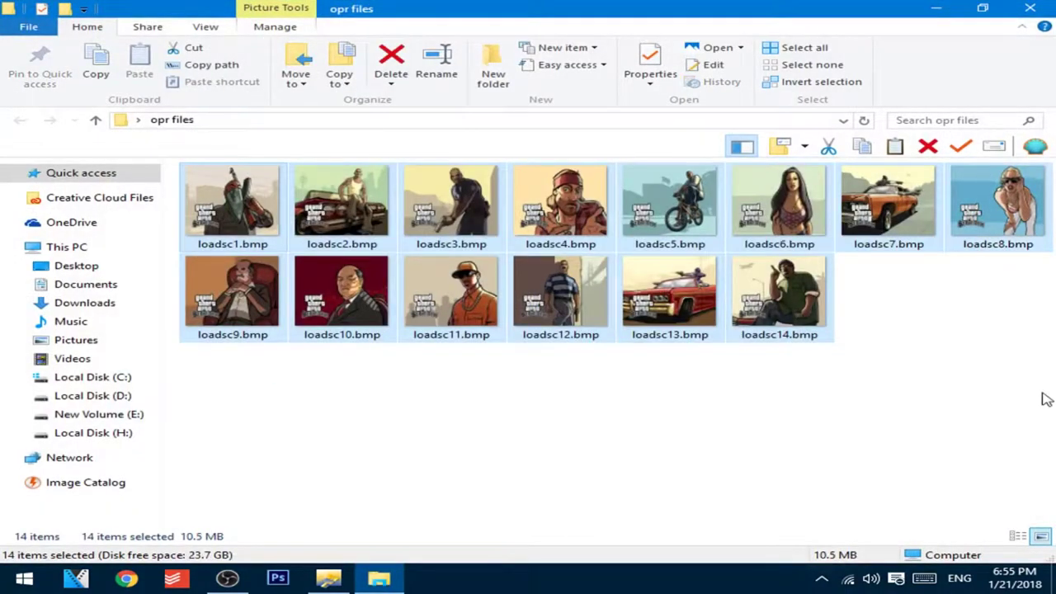
pyautogui.click(998, 405)
# Open loadsc1.bmp from the opr files folder in paint.net
pyautogui.rightClick(232, 213)
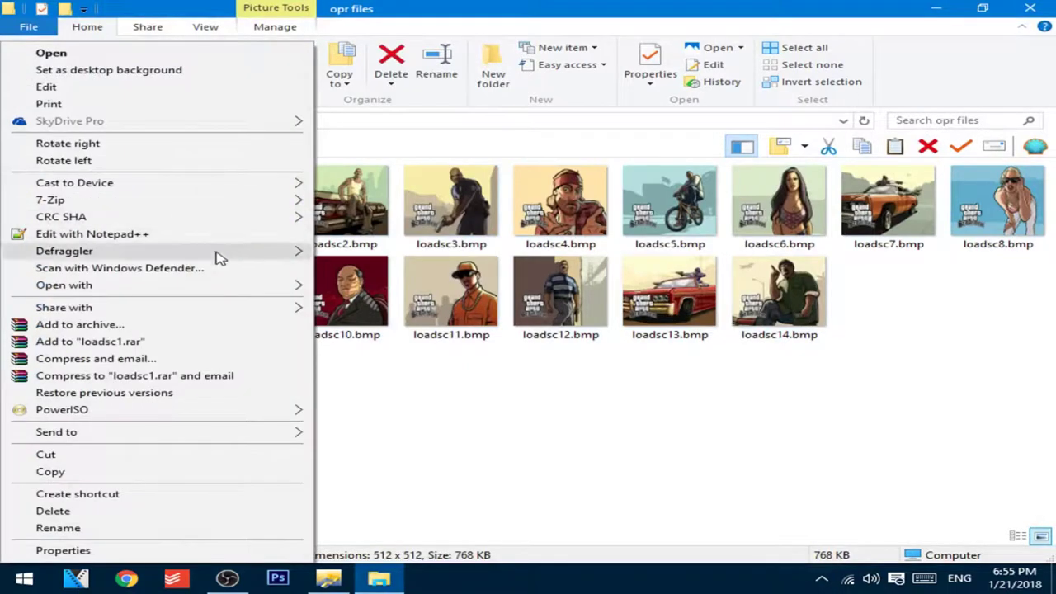
pyautogui.moveTo(228, 285)
pyautogui.click(367, 322)
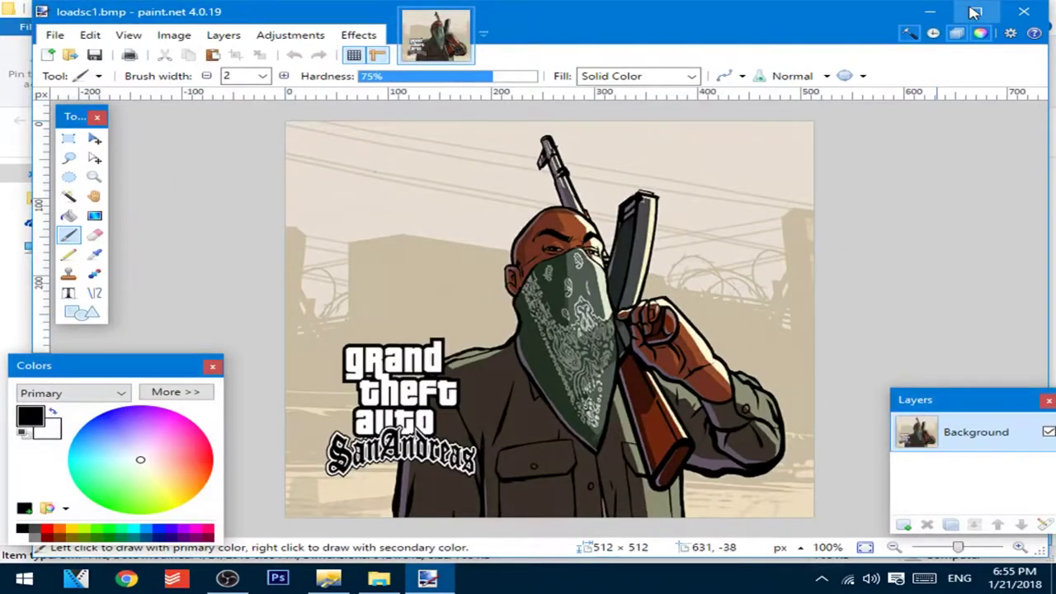
pyautogui.click(974, 12)
# Minimize paint.net, open the loadsc folder on the desktop, and open 1.png in paint.net
pyautogui.click(930, 12)
pyautogui.click(961, 6)
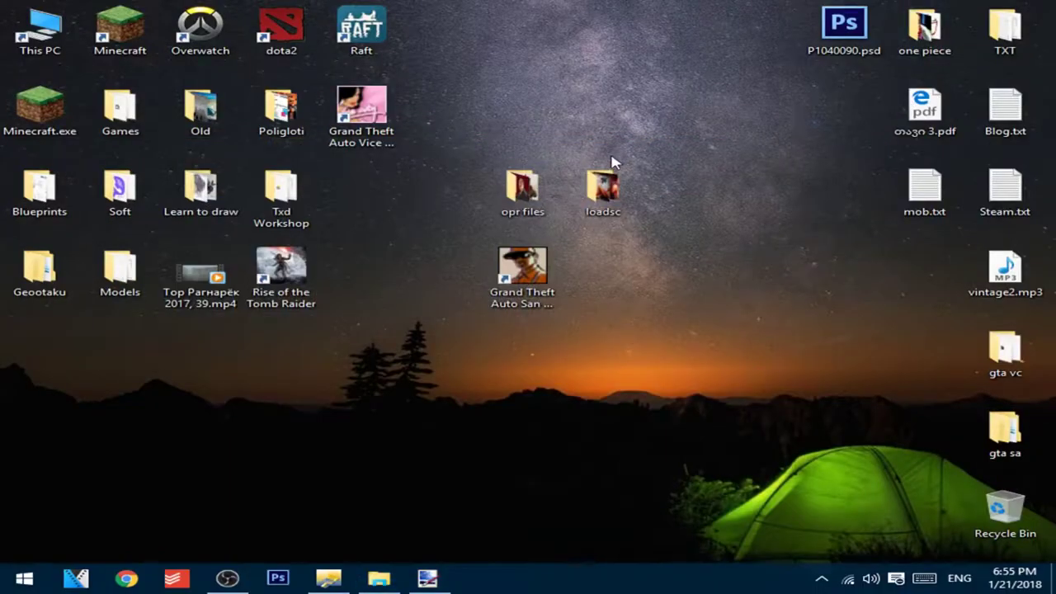
pyautogui.doubleClick(598, 188)
pyautogui.rightClick(273, 198)
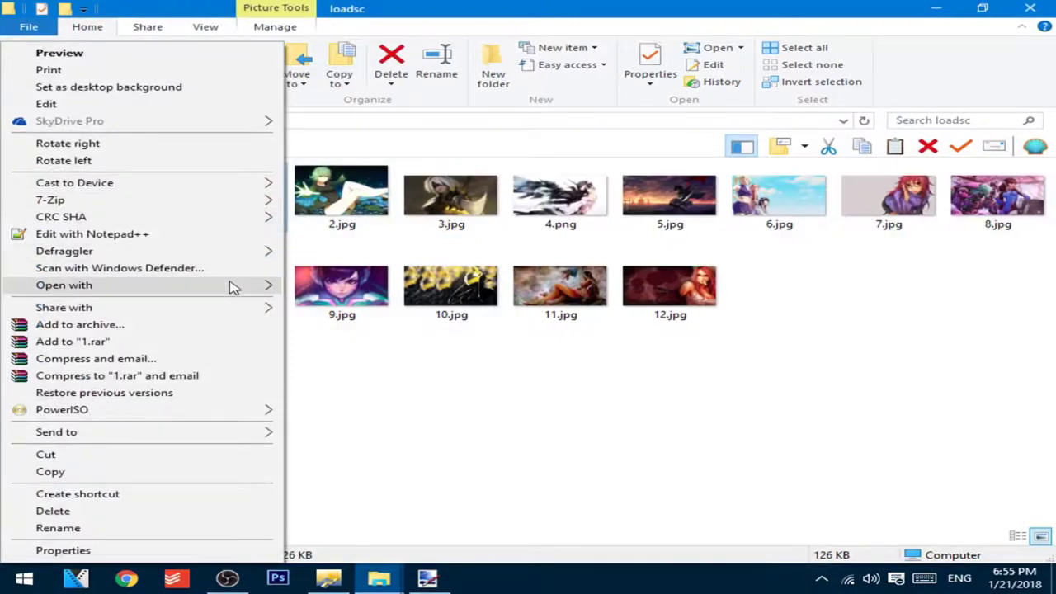
pyautogui.moveTo(234, 286)
pyautogui.click(334, 354)
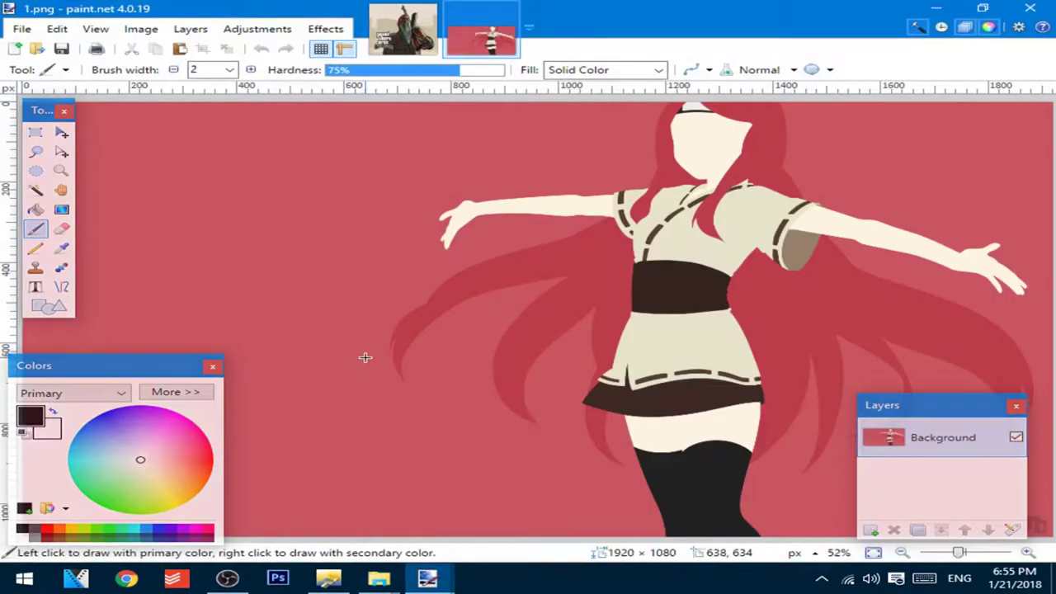
# Copy the 1.png image into a new layer of loadsc1.bmp, keeping the canvas size
pyautogui.click(417, 29)
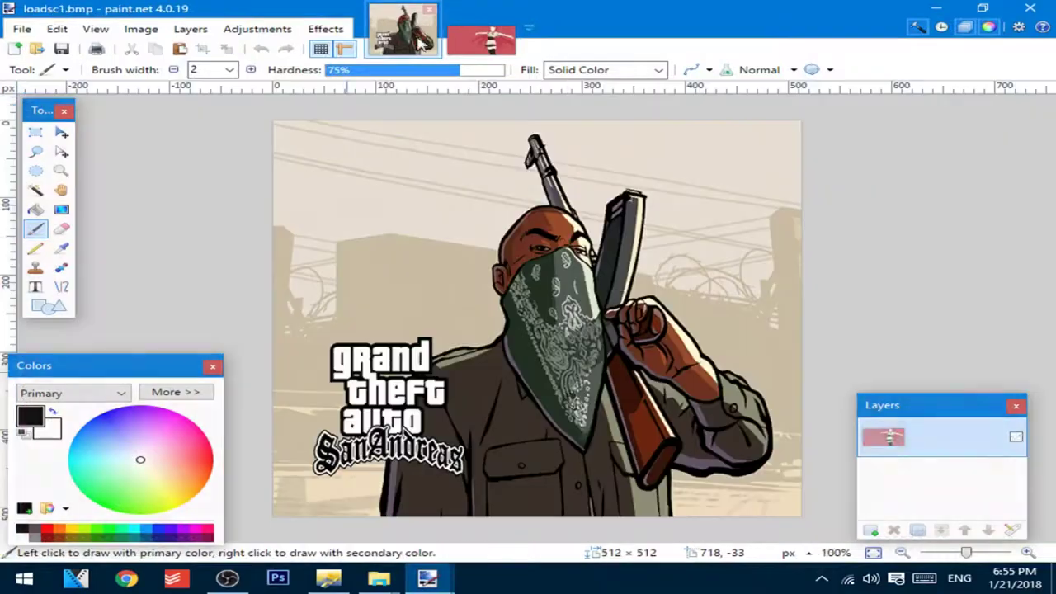
pyautogui.click(870, 530)
pyautogui.hotkey('ctrl', 'v')
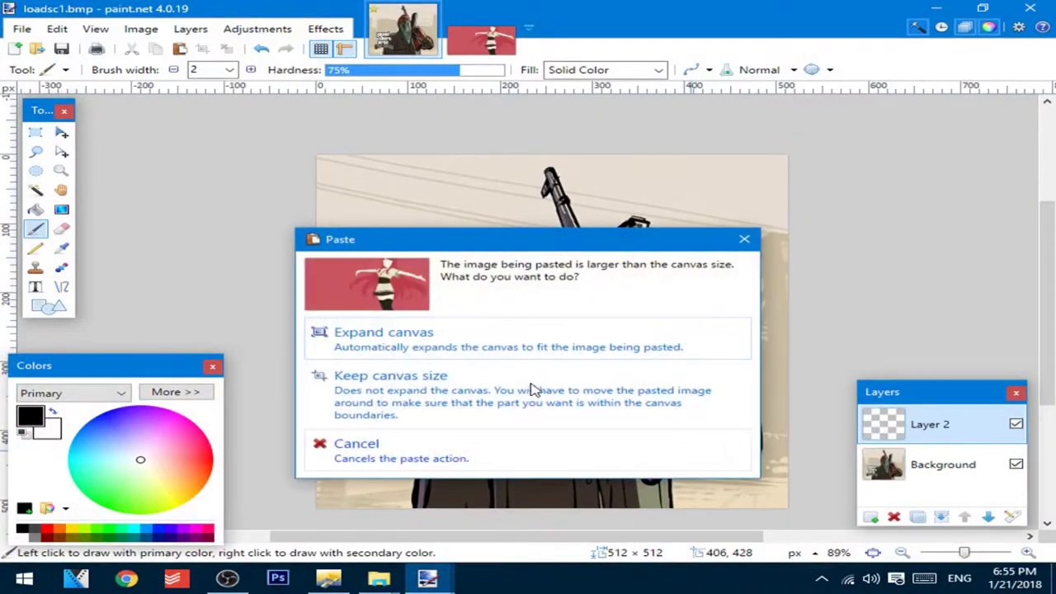
pyautogui.click(532, 391)
# Shrink the pasted image to about 525 × 523 pixels so that it covers the 512 × 512 canvas
pyautogui.keyDown('ctrl'); pyautogui.scroll(-7, 672, 405); pyautogui.keyUp('ctrl')
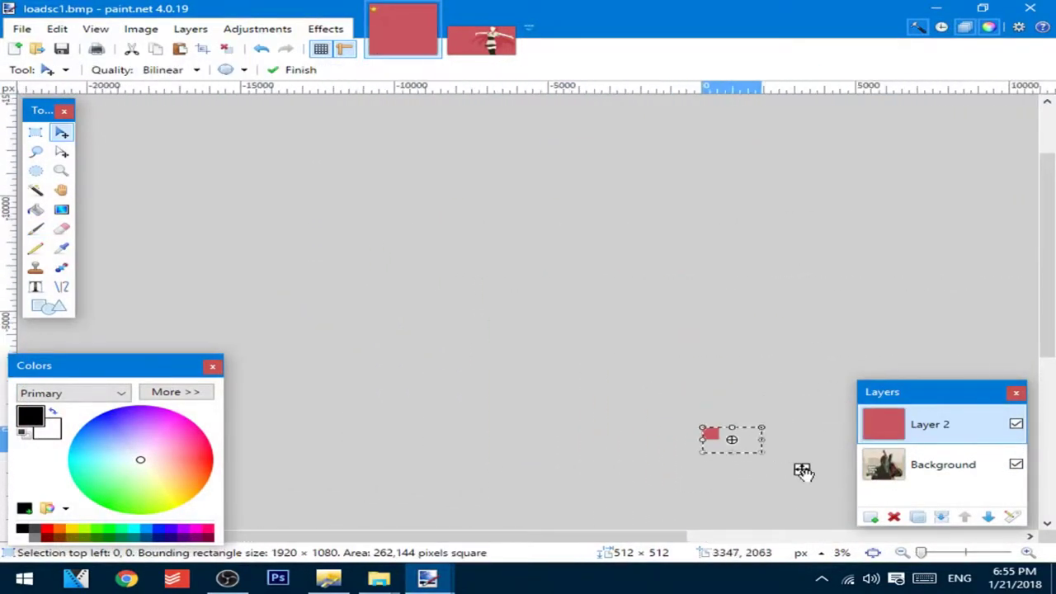
pyautogui.moveTo(836, 474); pyautogui.dragTo(731, 445)
pyautogui.keyDown('ctrl'); pyautogui.scroll(5, 725, 429); pyautogui.keyUp('ctrl')
# Flatten and save loadsc1.bmp with auto-detected bit depth, and close 1.png
pyautogui.hotkey('ctrl', 'shift', 'f')
pyautogui.hotkey('ctrl', 's')
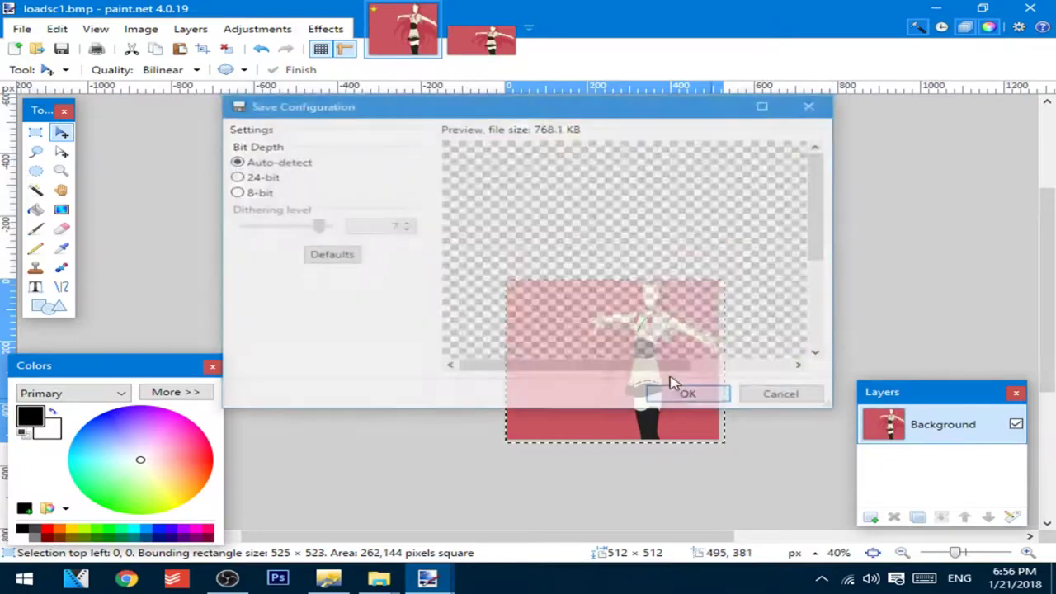
pyautogui.click(687, 395)
pyautogui.click(483, 40)
pyautogui.click(509, 31)
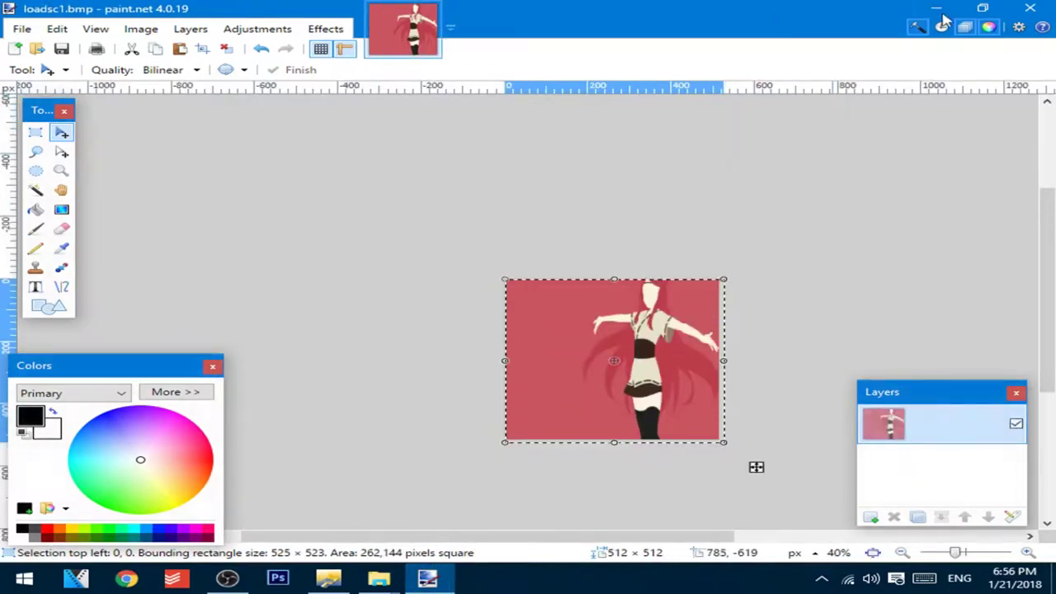
# Minimize paint.net and check the edited loadsc1.bmp among the bitmaps in the opr files folder
pyautogui.click(938, 10)
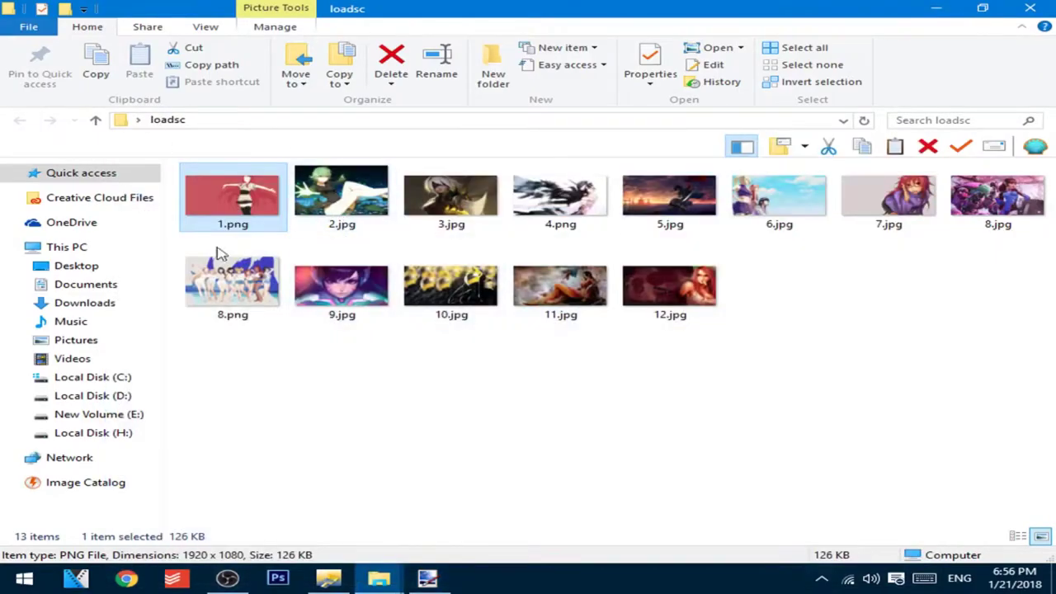
pyautogui.moveTo(380, 581)
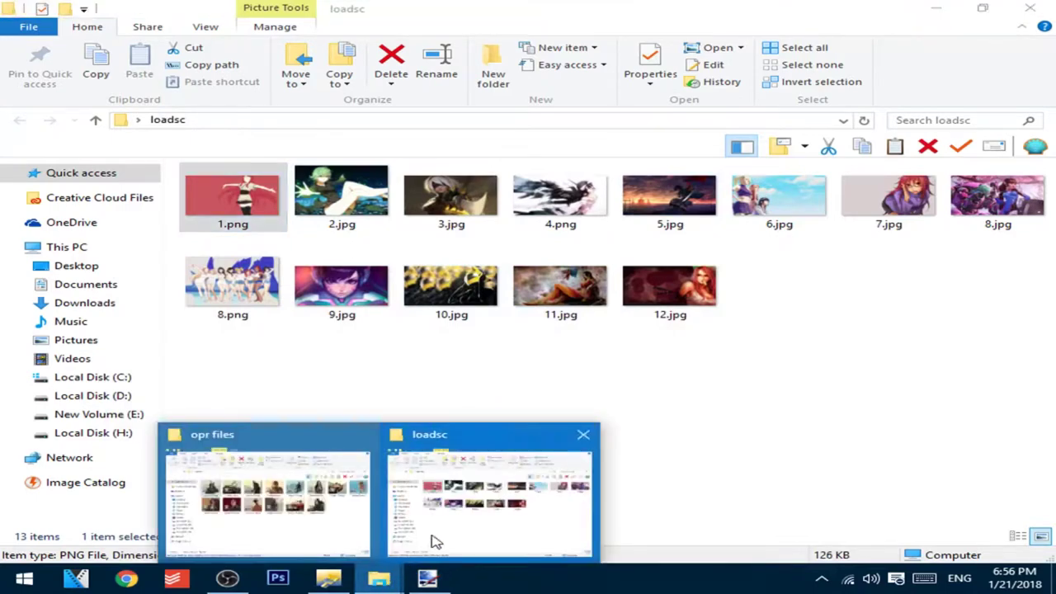
pyautogui.click(330, 507)
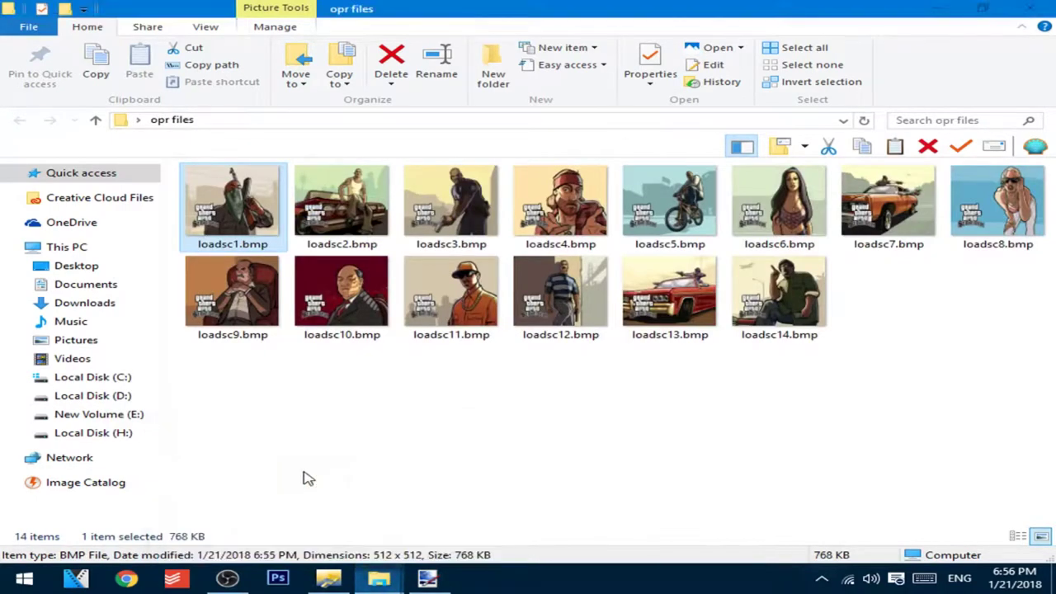
pyautogui.click(350, 238)
pyautogui.keyDown('shift'); pyautogui.click(779, 293); pyautogui.keyUp('shift')
pyautogui.moveTo(362, 265)
pyautogui.mouseDown()
pyautogui.moveTo(401, 544)
pyautogui.moveTo(420, 573)
pyautogui.moveTo(371, 276)
pyautogui.mouseUp()
pyautogui.click(440, 288)
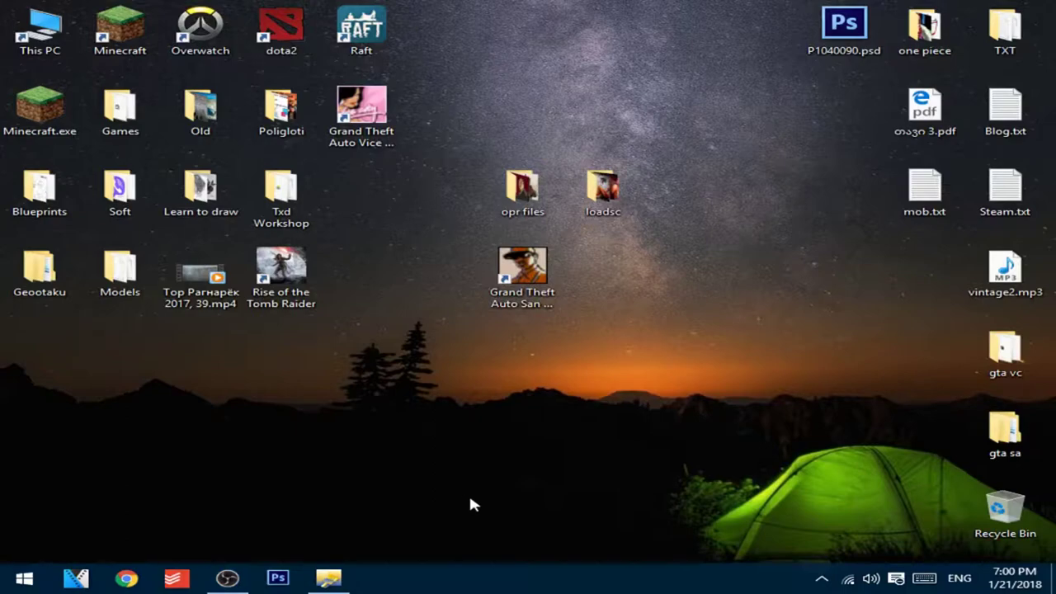
# Return to TXD Workshop and import loadsc1.bmp from the opr files folder into the loadsc9 texture
pyautogui.click(330, 578)
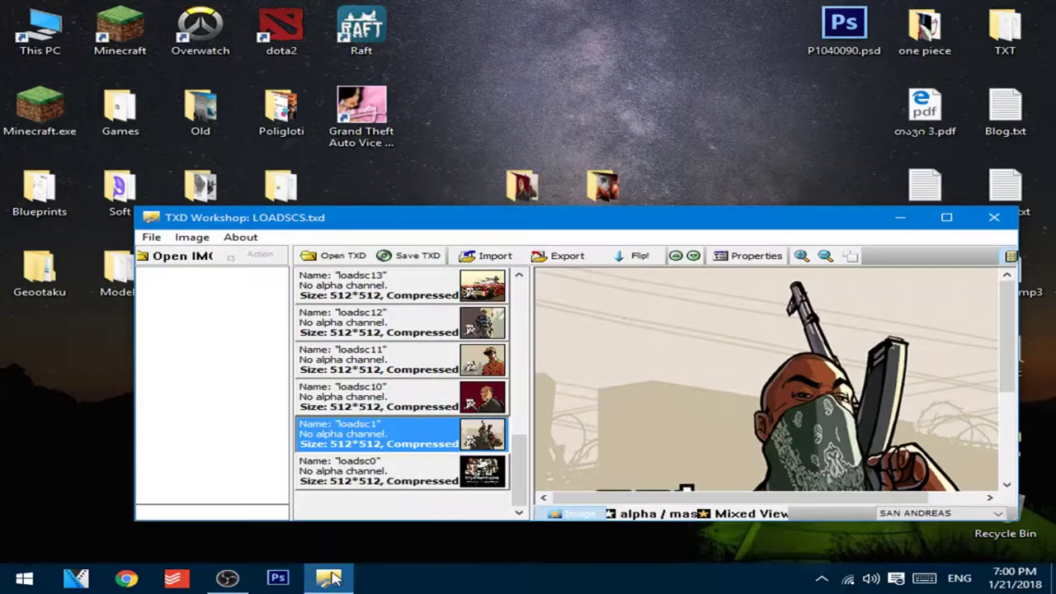
pyautogui.scroll(10, 425, 379)
pyautogui.scroll(-1, 462, 380)
pyautogui.scroll(1, 487, 379)
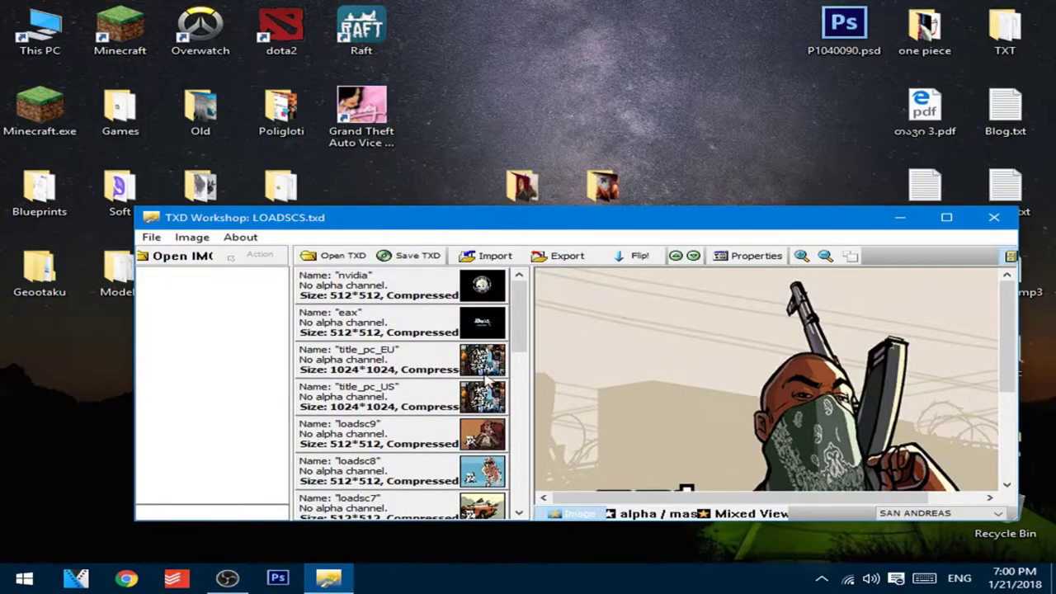
pyautogui.scroll(-3, 487, 409)
pyautogui.click(480, 326)
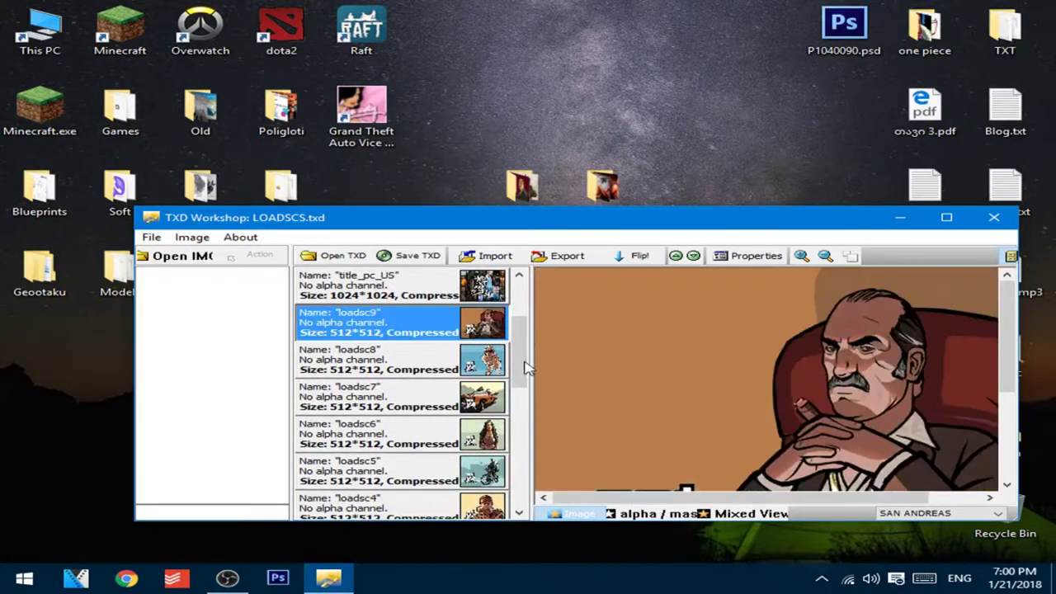
pyautogui.click(491, 256)
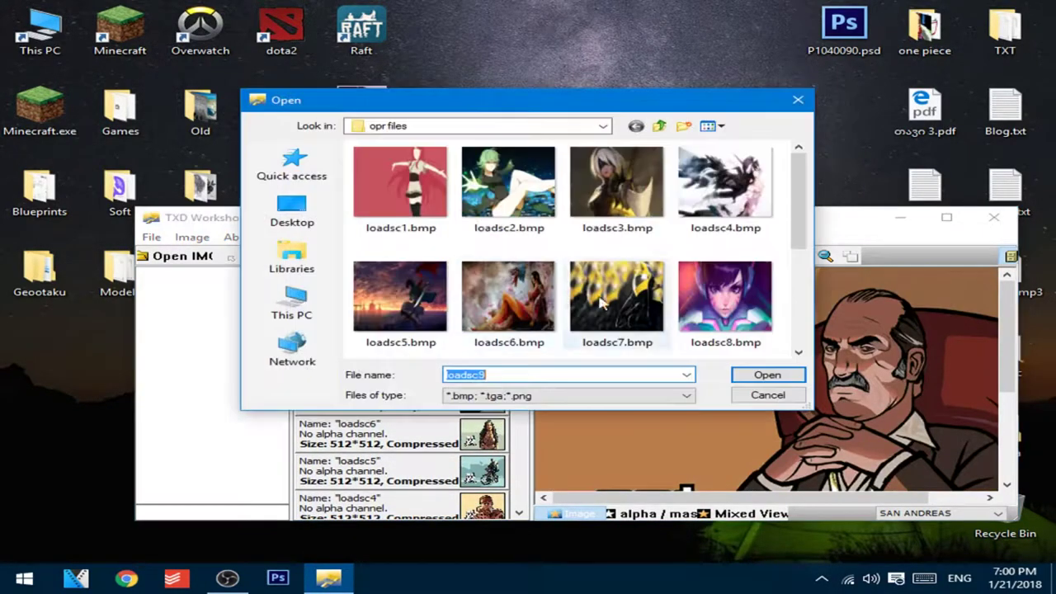
pyautogui.click(402, 210)
pyautogui.click(759, 376)
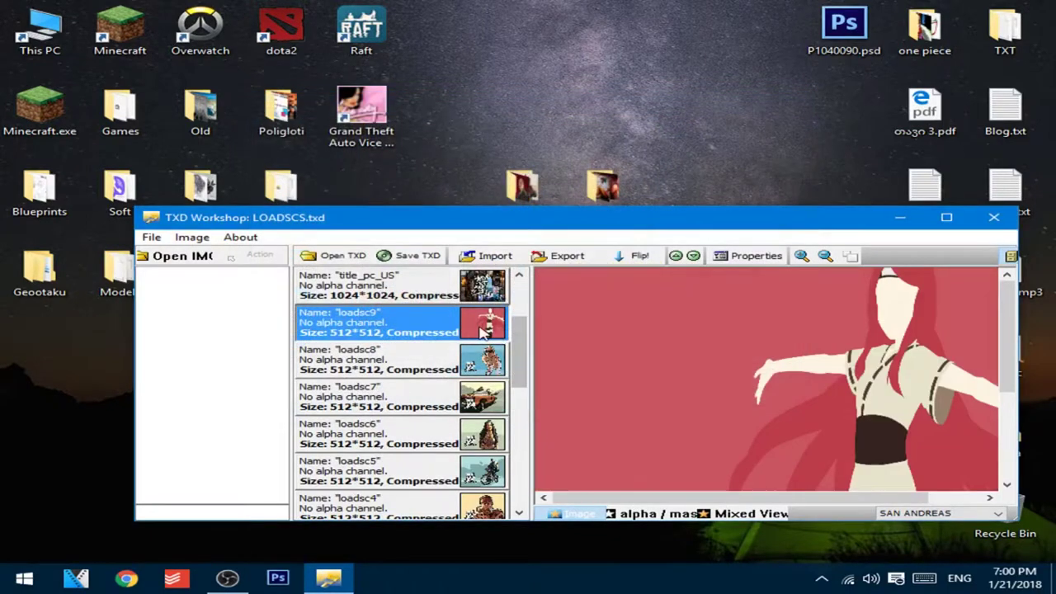
# Import loadsc2.bmp into the loadsc8 texture and loadsc3.bmp into the loadsc7 texture
pyautogui.click(480, 367)
pyautogui.click(500, 260)
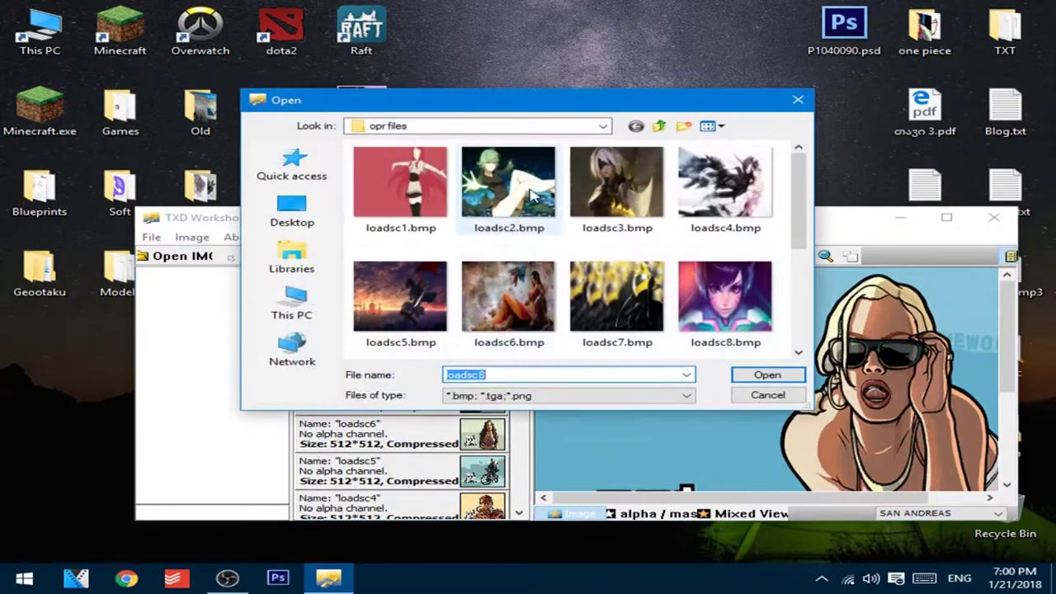
pyautogui.click(509, 176)
pyautogui.click(756, 375)
pyautogui.click(463, 404)
pyautogui.click(486, 259)
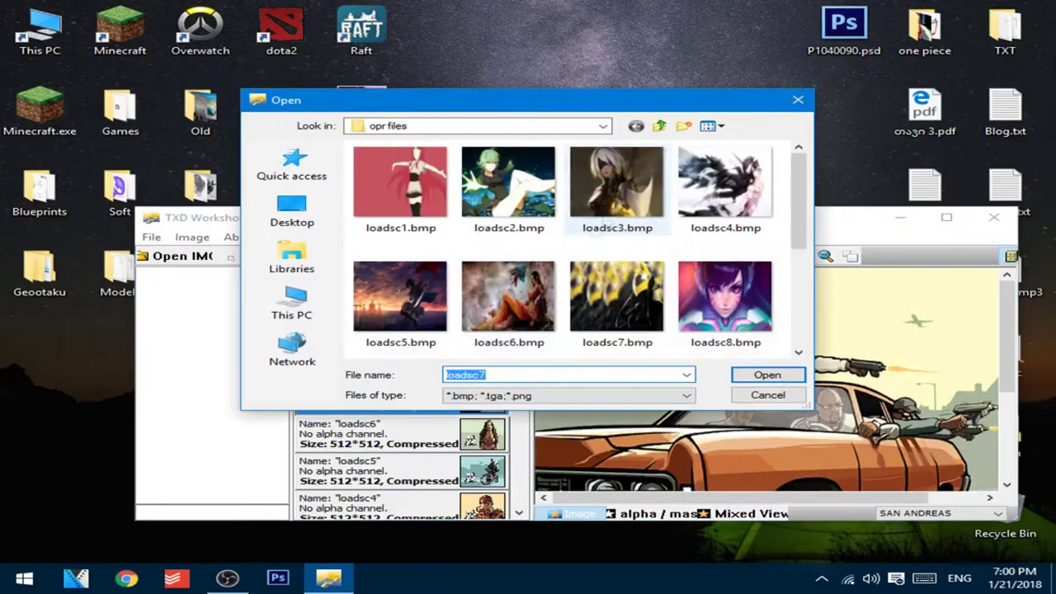
pyautogui.click(619, 198)
pyautogui.click(761, 375)
# Import loadsc4.bmp into the loadsc6 texture and loadsc5.bmp into the loadsc5 texture
pyautogui.click(482, 422)
pyautogui.click(487, 257)
pyautogui.click(716, 198)
pyautogui.click(761, 375)
pyautogui.click(486, 468)
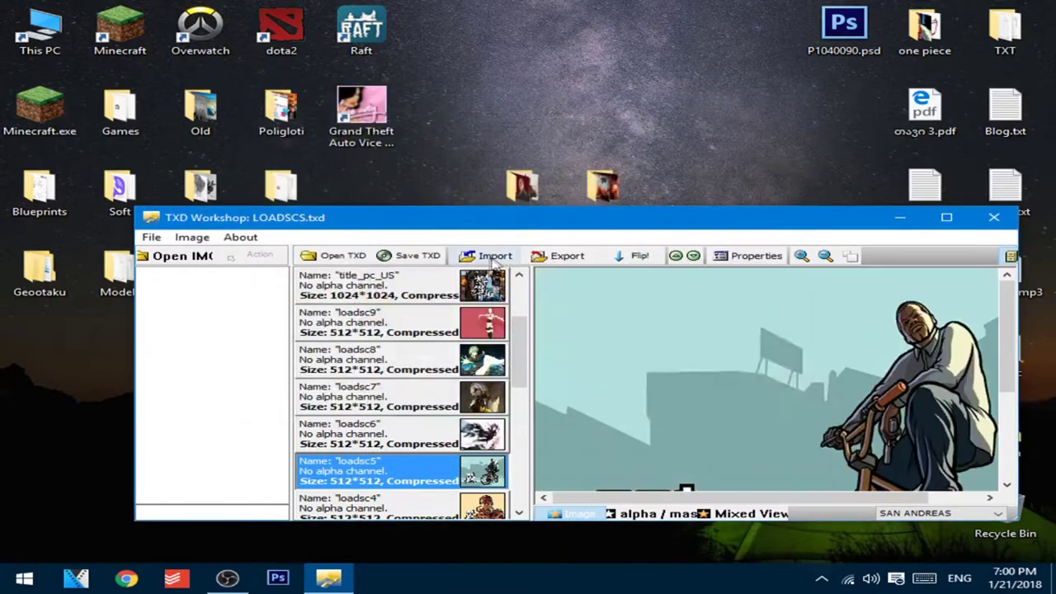
pyautogui.click(495, 257)
pyautogui.click(399, 306)
pyautogui.click(759, 375)
# Import loadsc6.bmp into the loadsc4 texture and loadsc7.bmp into the loadsc3 texture
pyautogui.scroll(-1, 462, 448)
pyautogui.click(470, 400)
pyautogui.click(499, 260)
pyautogui.click(506, 305)
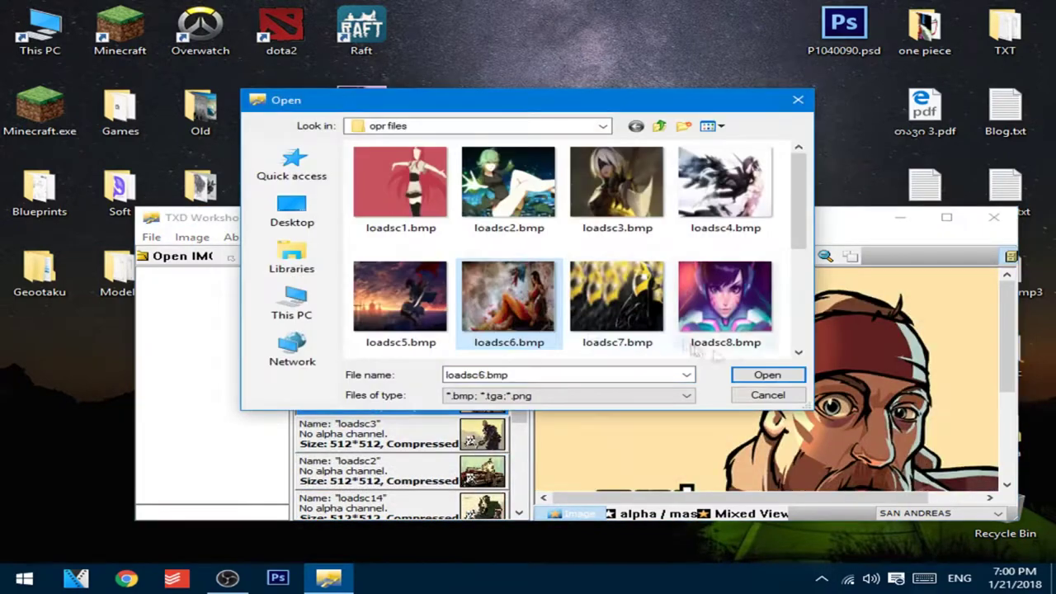
pyautogui.click(761, 374)
pyautogui.click(482, 431)
pyautogui.click(487, 257)
pyautogui.click(611, 312)
pyautogui.click(761, 376)
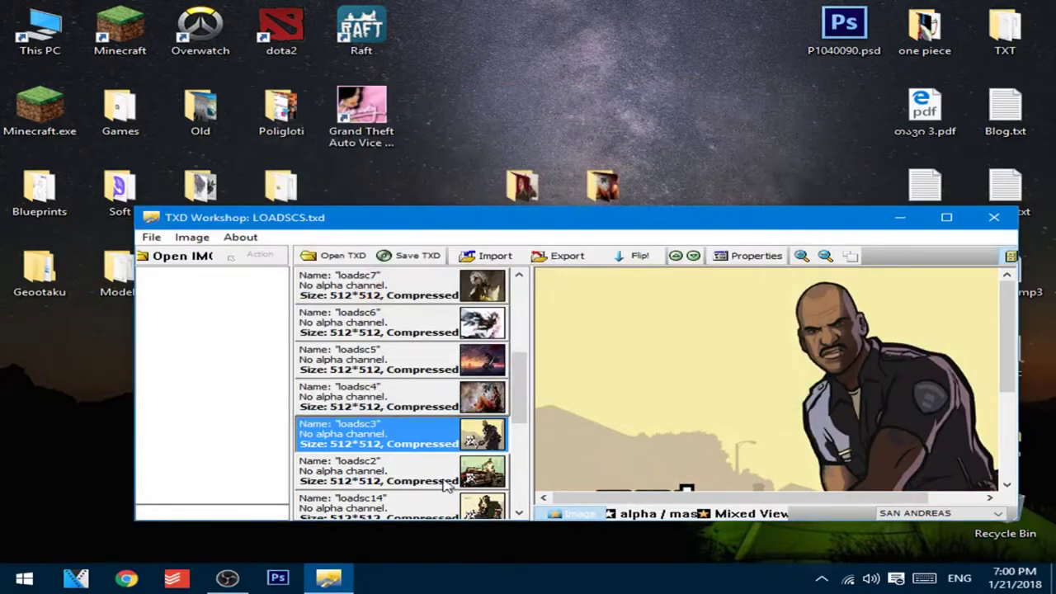
# Import loadsc8.bmp into the loadsc2 texture and loadsc9.bmp into the loadsc14 texture
pyautogui.click(450, 482)
pyautogui.click(487, 256)
pyautogui.click(724, 310)
pyautogui.click(761, 376)
pyautogui.click(487, 512)
pyautogui.click(495, 256)
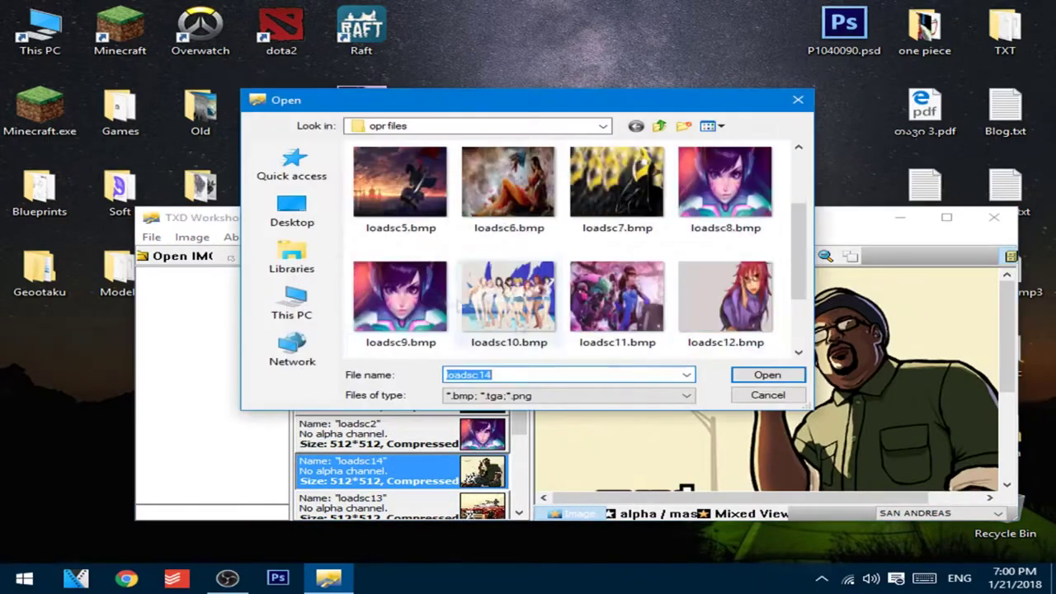
pyautogui.click(762, 372)
# Import loadsc10.bmp into the loadsc13 texture and loadsc11.bmp into the loadsc12 texture
pyautogui.click(505, 476)
pyautogui.click(495, 256)
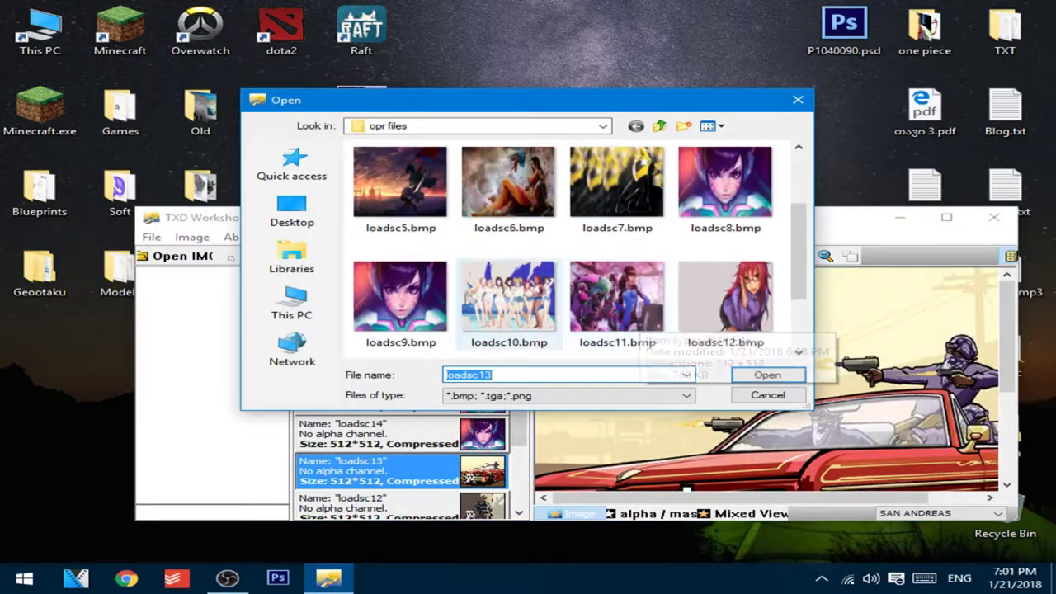
pyautogui.click(508, 295)
pyautogui.click(763, 376)
pyautogui.click(482, 505)
pyautogui.click(495, 256)
pyautogui.click(594, 317)
pyautogui.click(761, 374)
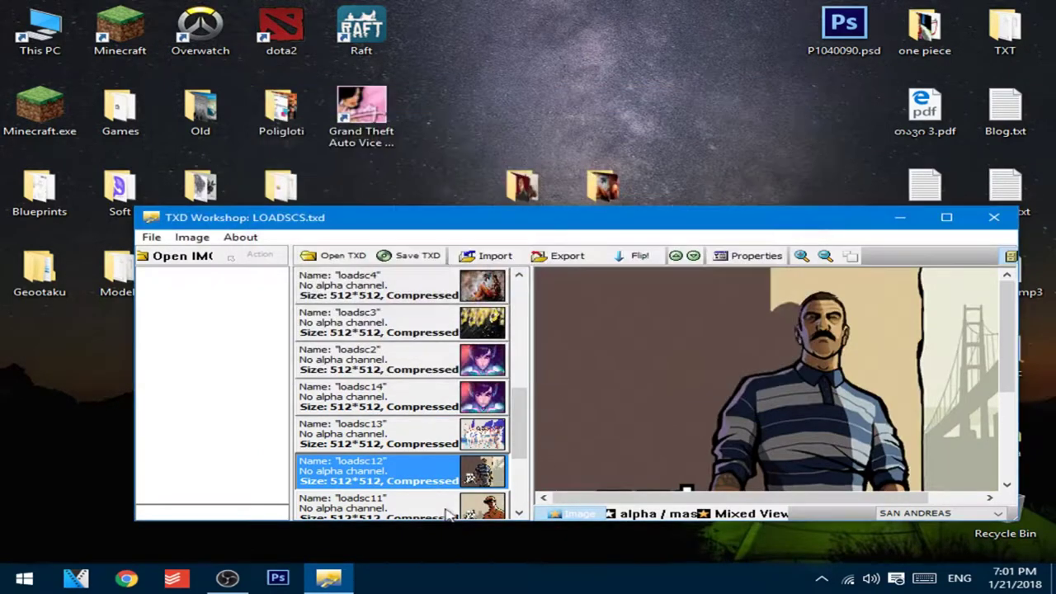
# Import custom bitmaps from opr files into the remaining loadsc11, loadsc10 and loadsc1 textures, and close TXD Workshop
pyautogui.click(495, 511)
pyautogui.click(490, 255)
pyautogui.click(400, 306)
pyautogui.click(734, 373)
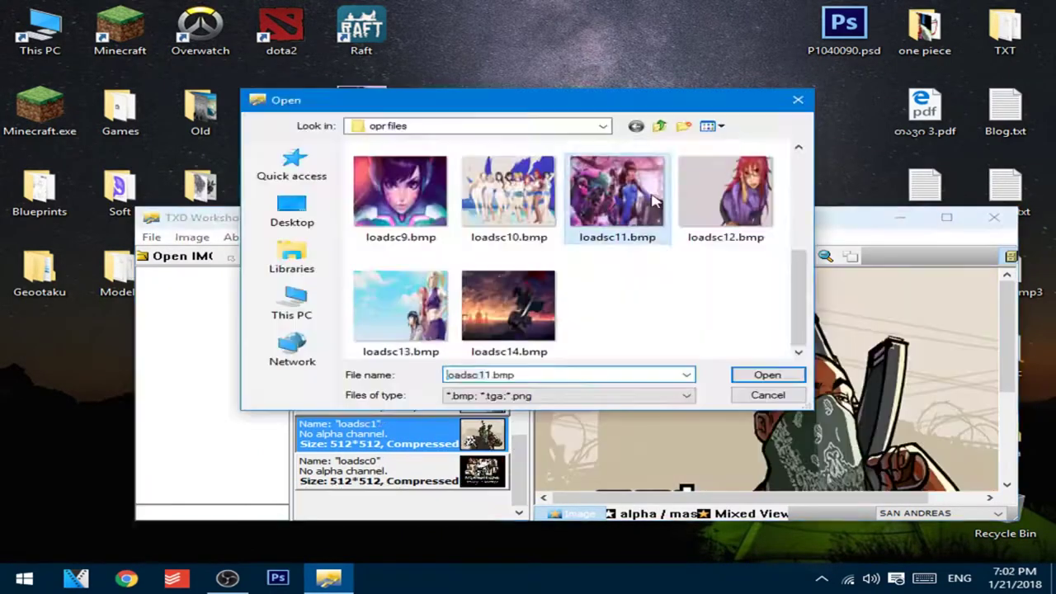
pyautogui.doubleClick(653, 202)
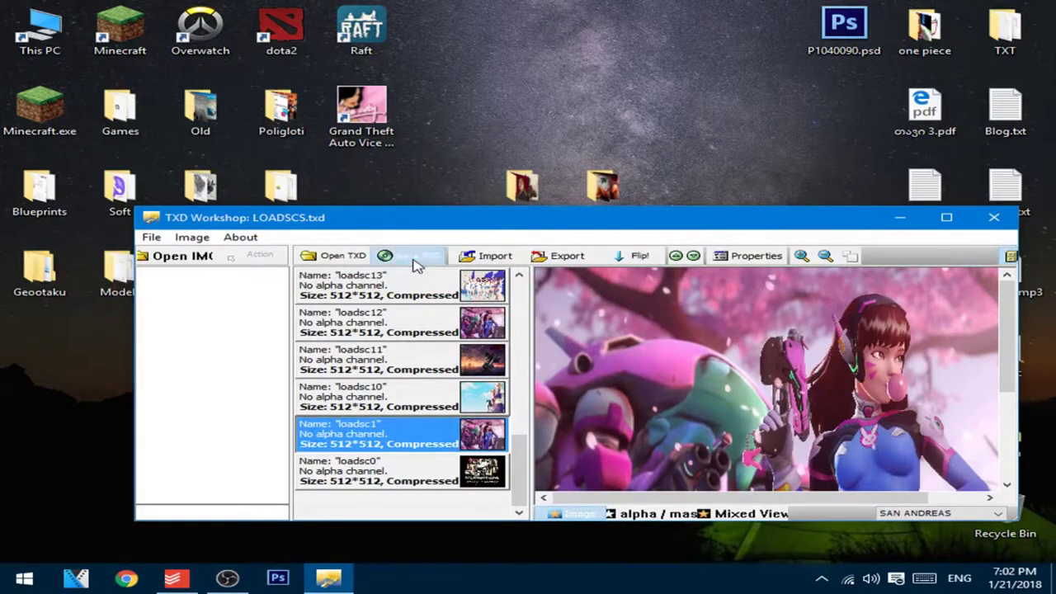
pyautogui.click(1008, 227)
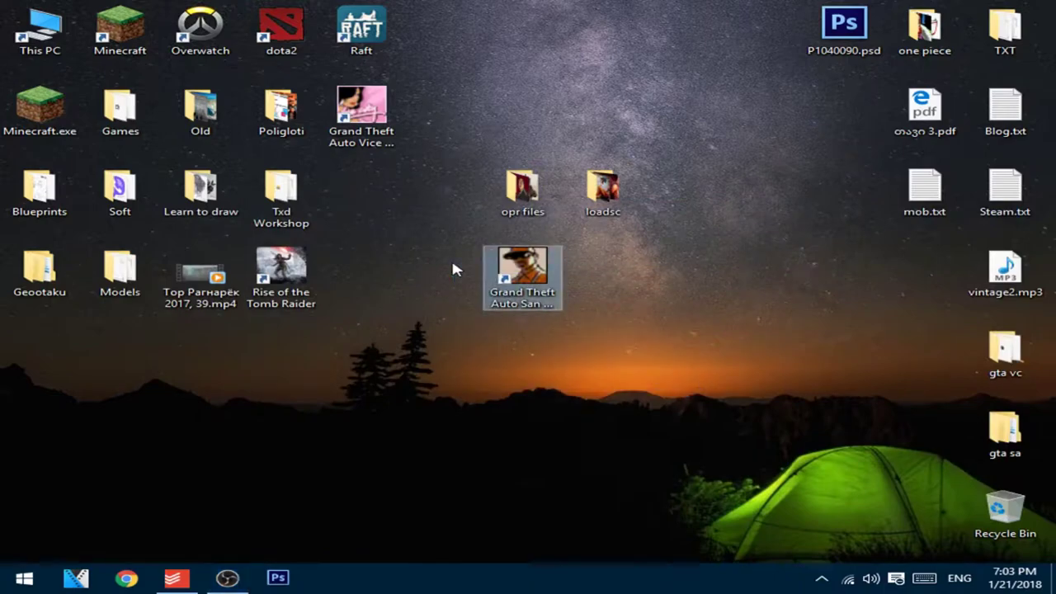